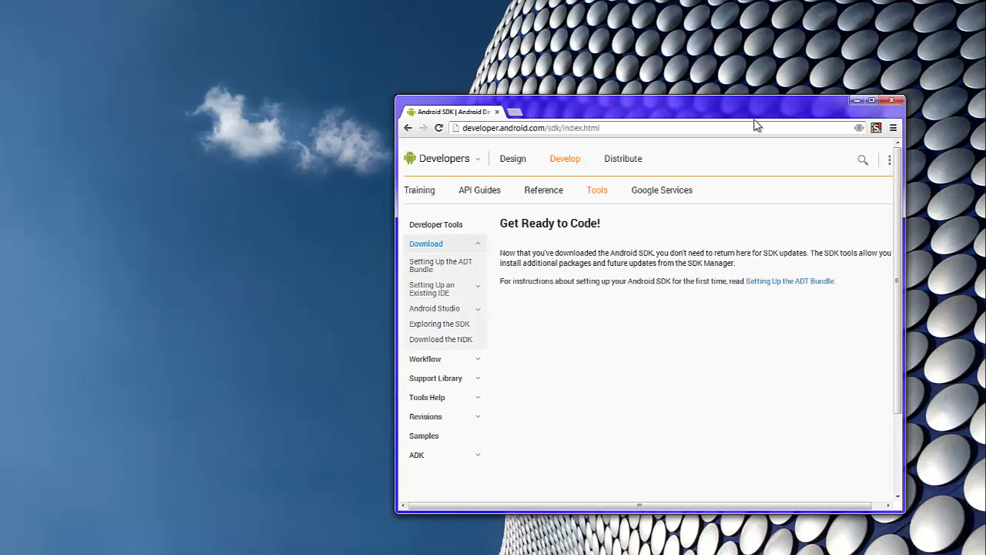
Step: Accept the Android SDK terms and conditions on the SDK Download page, then close Chrome
left_click(756, 126)
left_click_drag(620, 108, 230, 0)
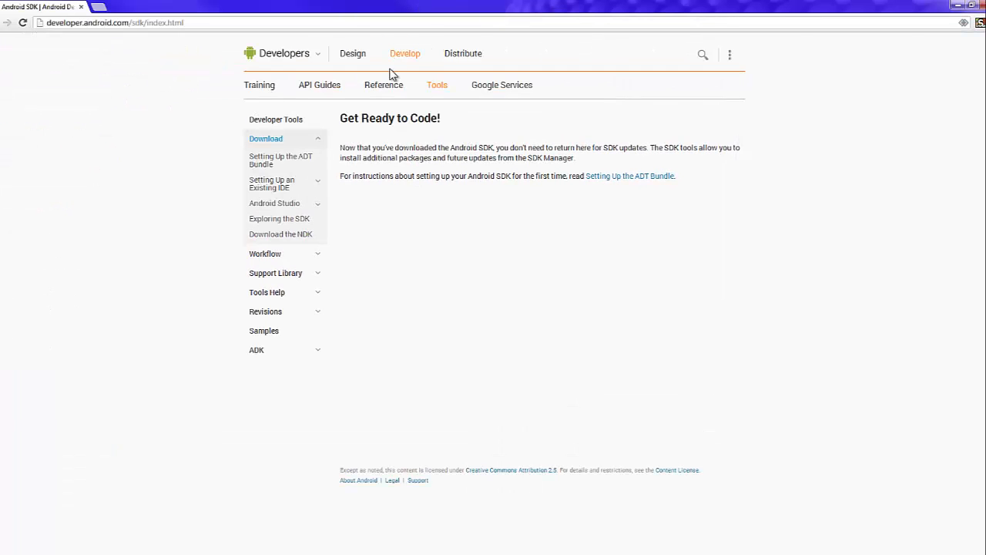
left_click(268, 139)
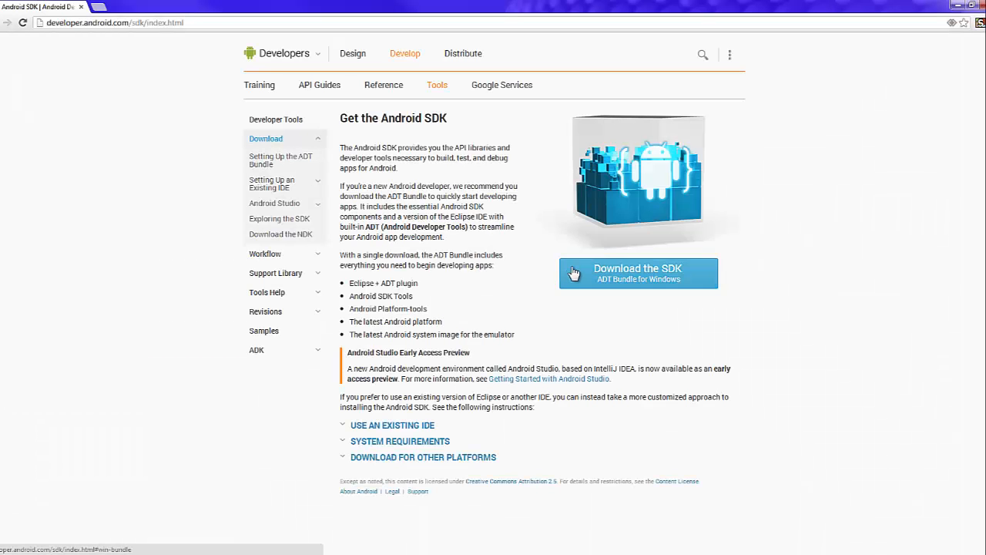
left_click(570, 270)
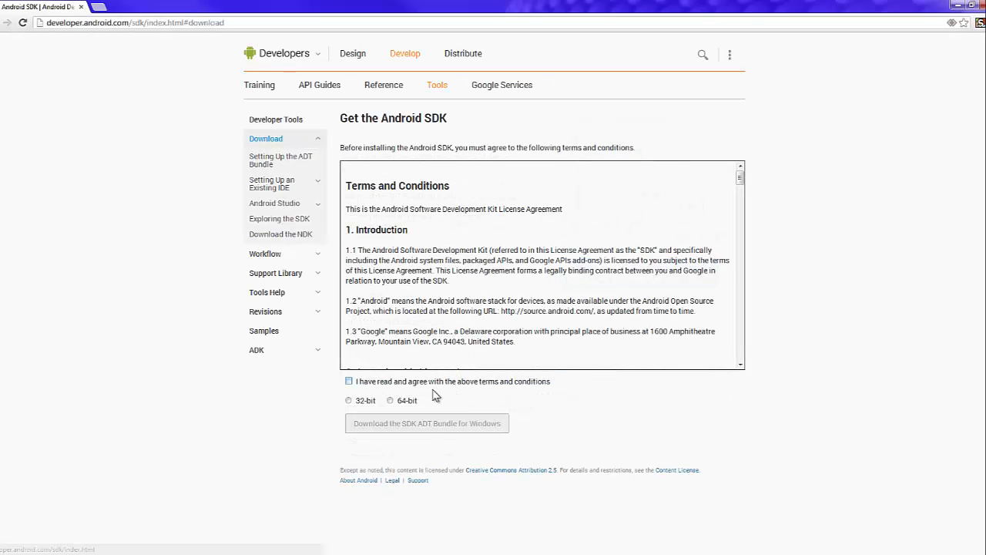
left_click(385, 383)
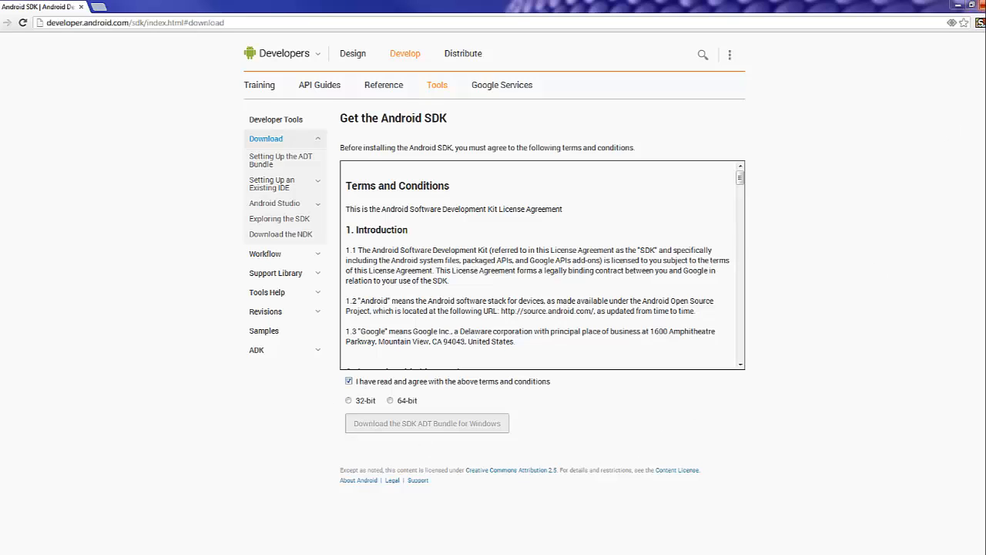
left_click(983, 4)
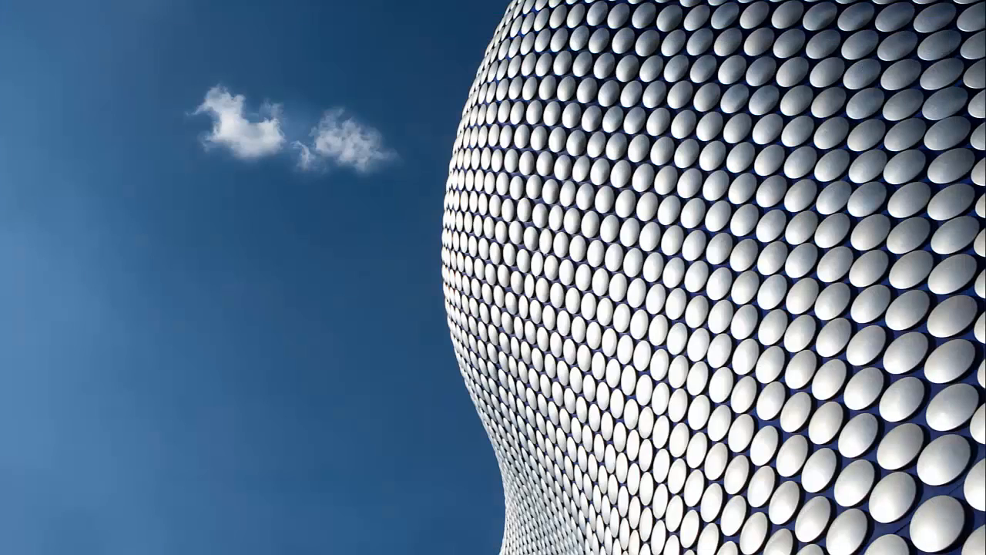
left_click_drag(985, 174, 554, 115)
left_click(562, 288)
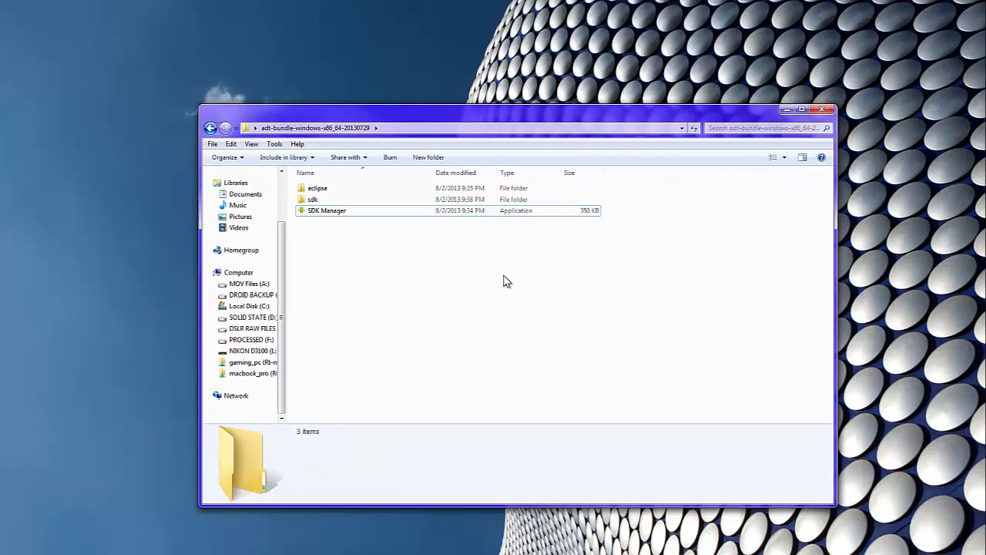
left_click(336, 192)
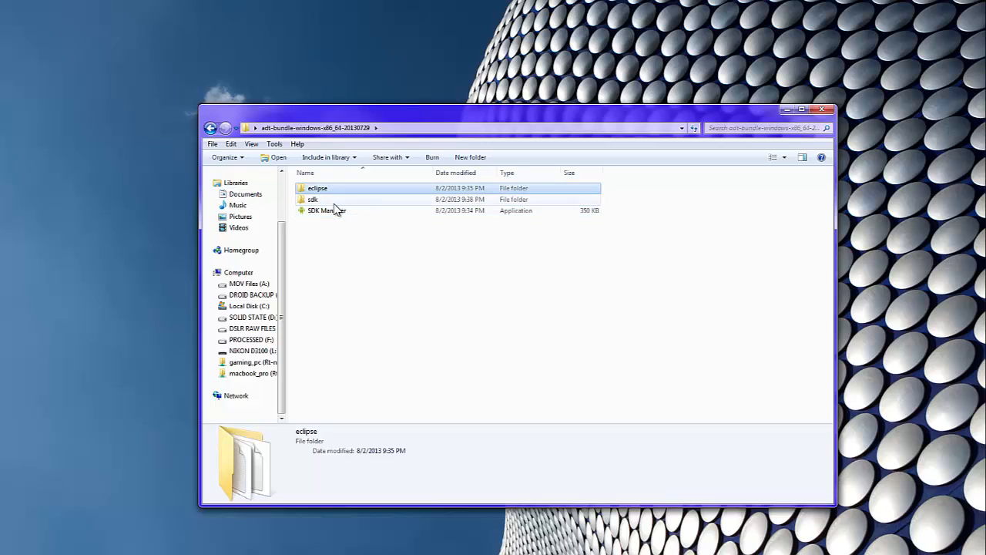
left_click(336, 199)
left_click(337, 211)
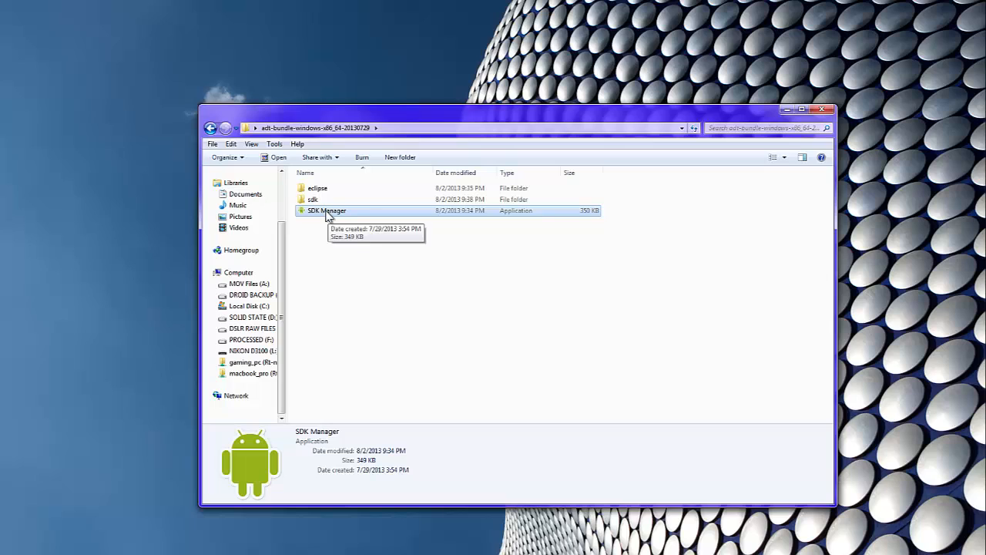
double_click(330, 213)
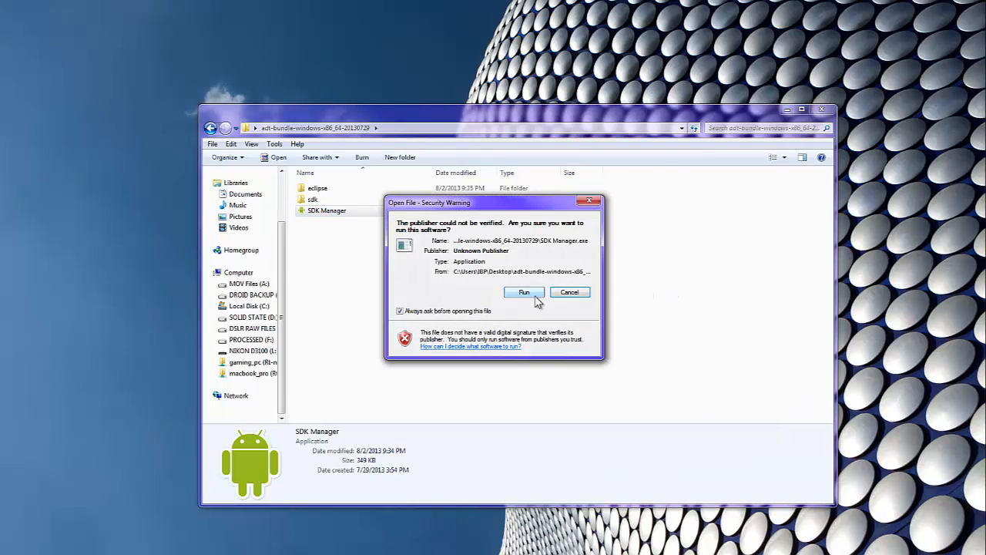
Step: Allow the unverified SDK Manager to run and scroll its package list down to Extras
left_click(525, 293)
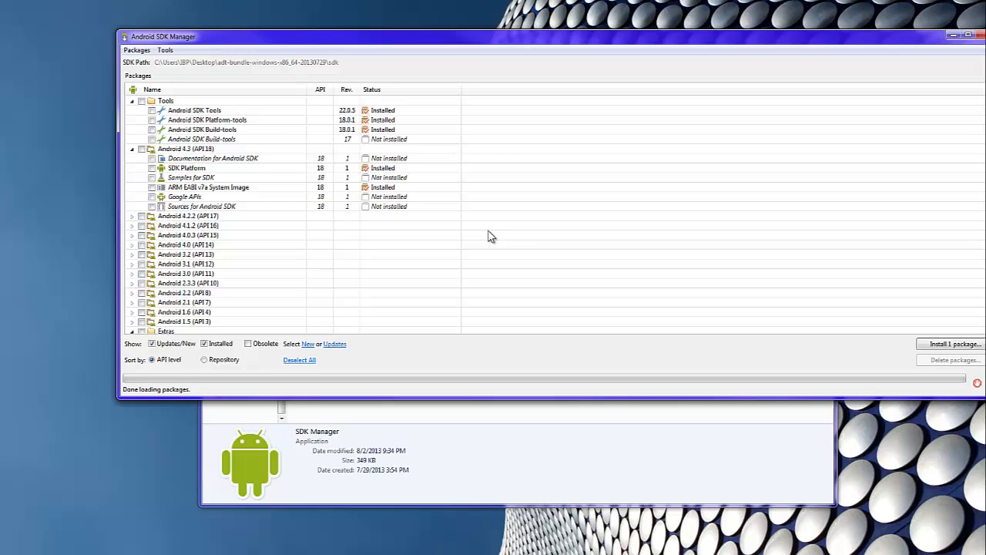
left_click_drag(383, 38, 332, 33)
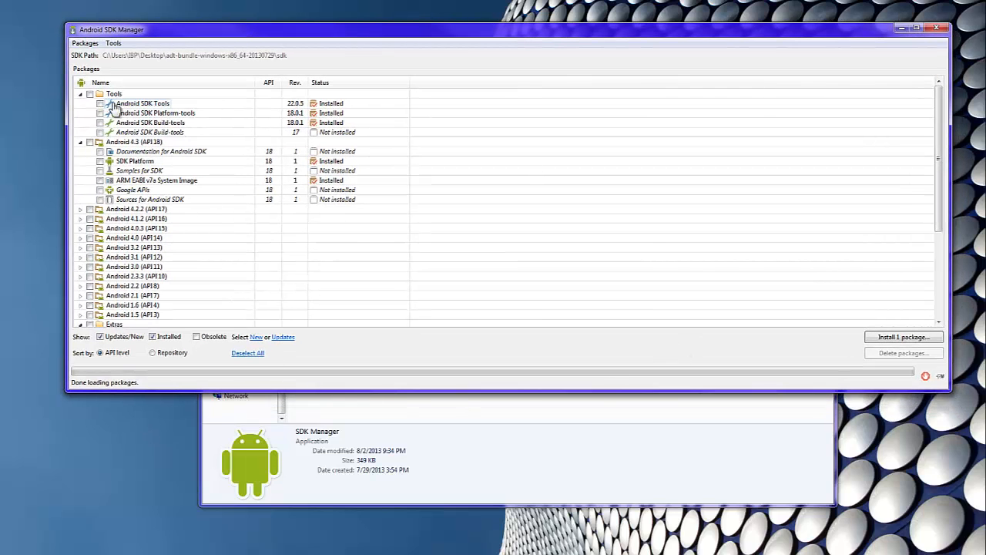
scroll(488, 308, "down", 4)
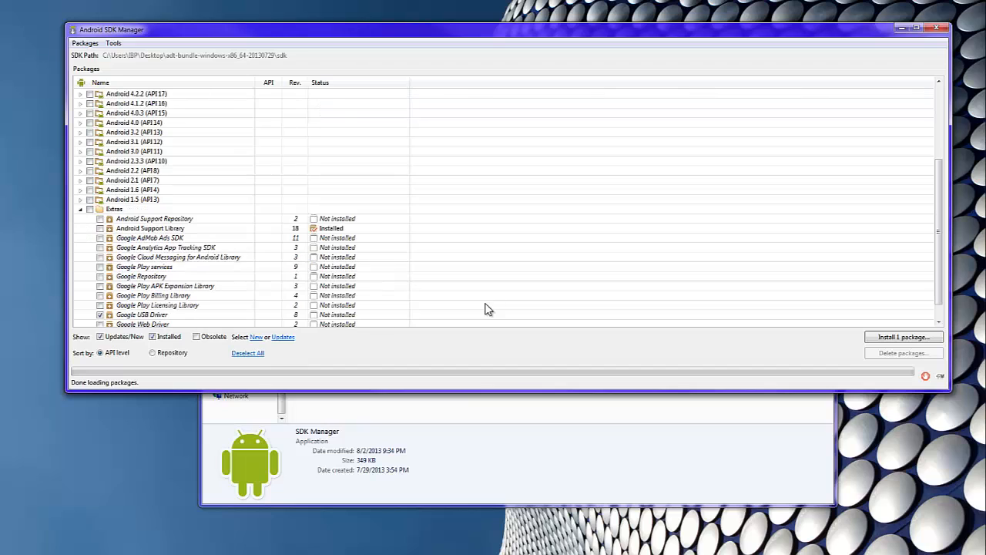
Step: Accept the license and install the one checked package, Google USB Driver revision 8
left_click(893, 339)
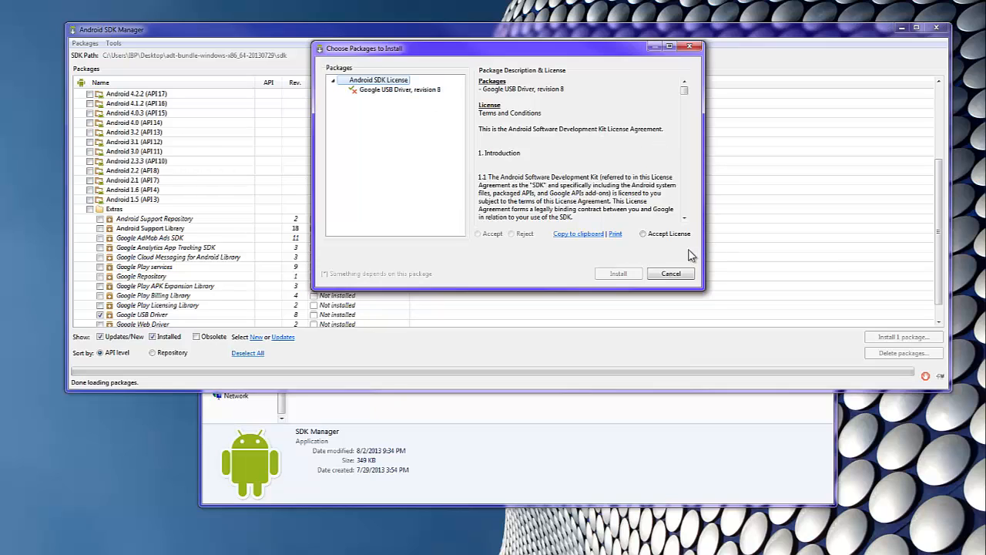
left_click(665, 234)
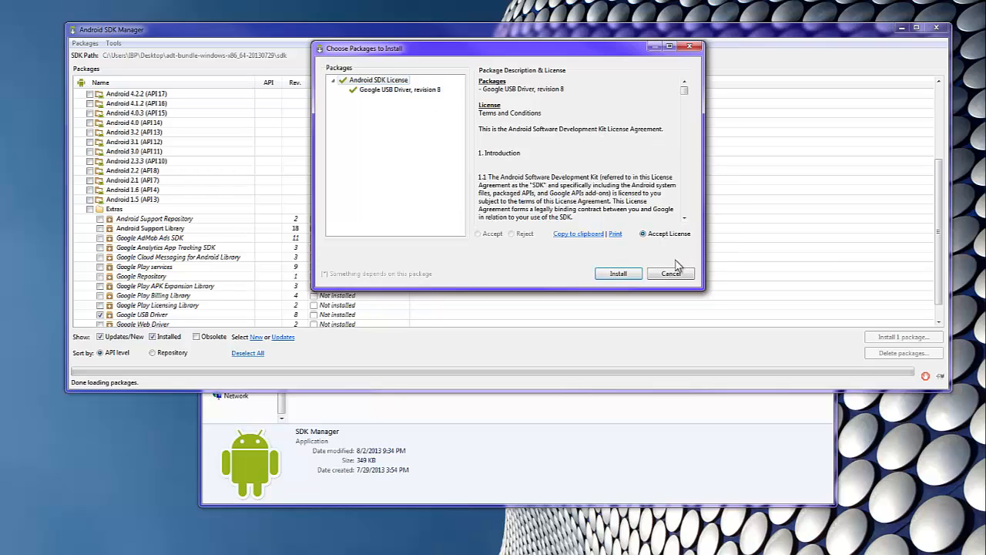
left_click(630, 275)
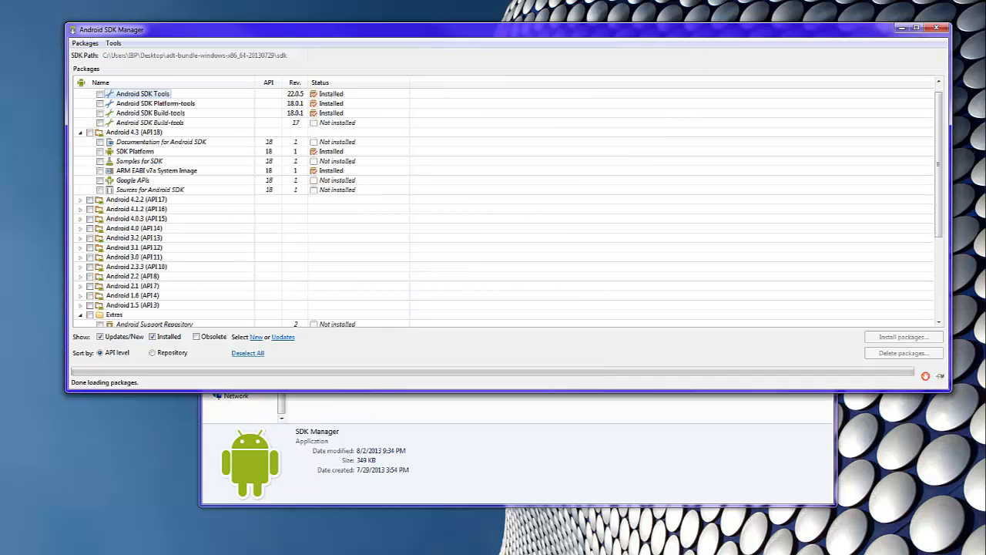
key("super")
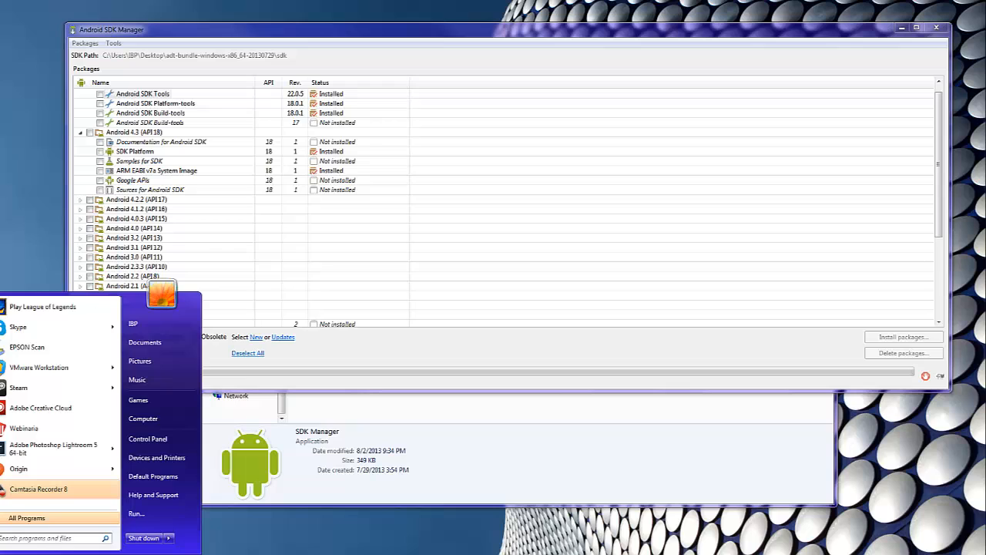
Step: Open the personal user folder from the Start menu
left_click(150, 328)
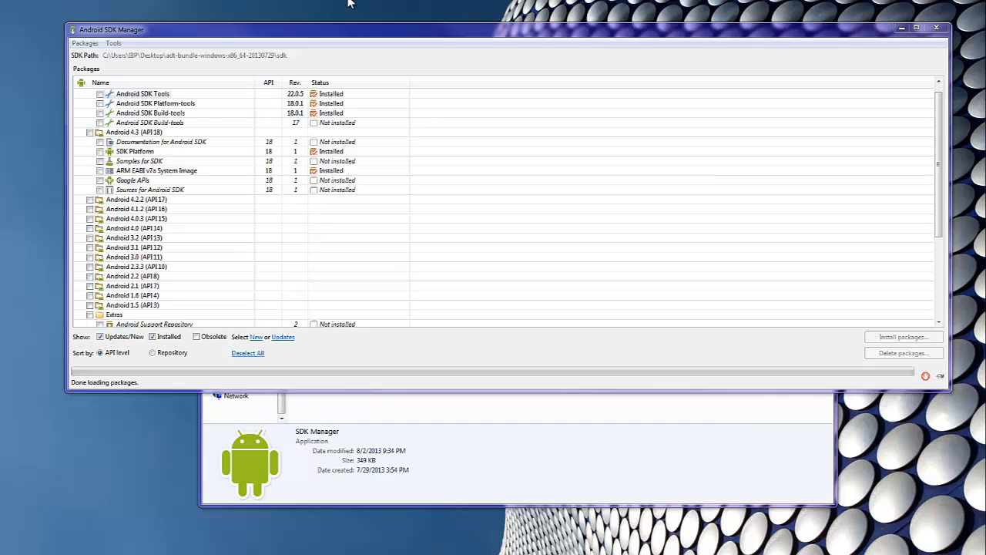
left_click(222, 40)
left_click_drag(221, 40, 222, 63)
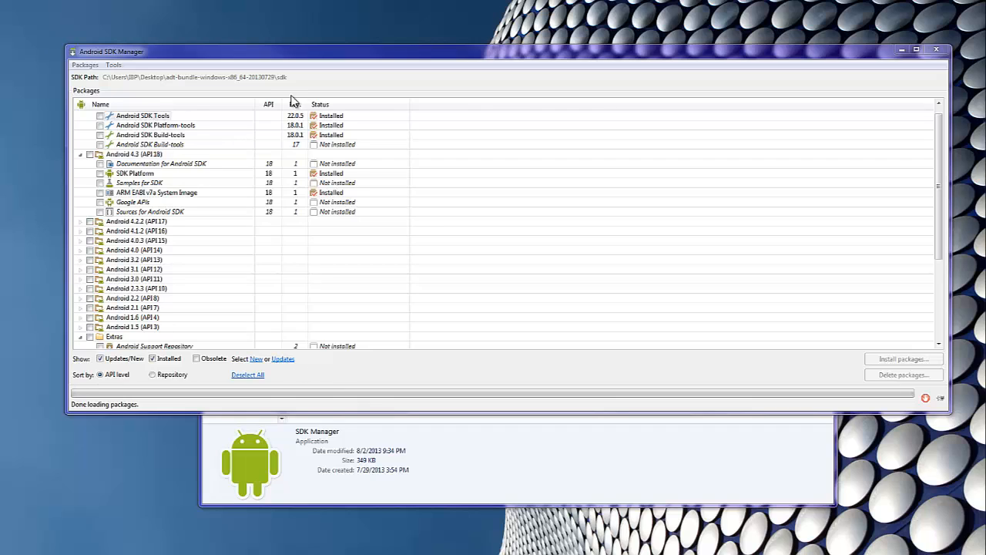
left_click(205, 91)
Step: Open the sdk folder in the adt-bundle Explorer window beside SDK Manager
left_click_drag(985, 185, 677, 153)
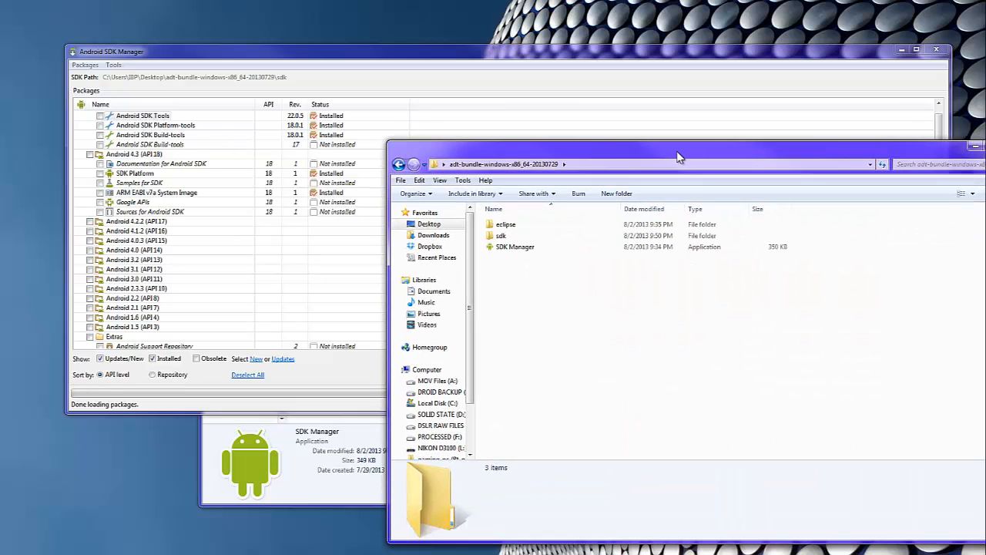
left_click(443, 164)
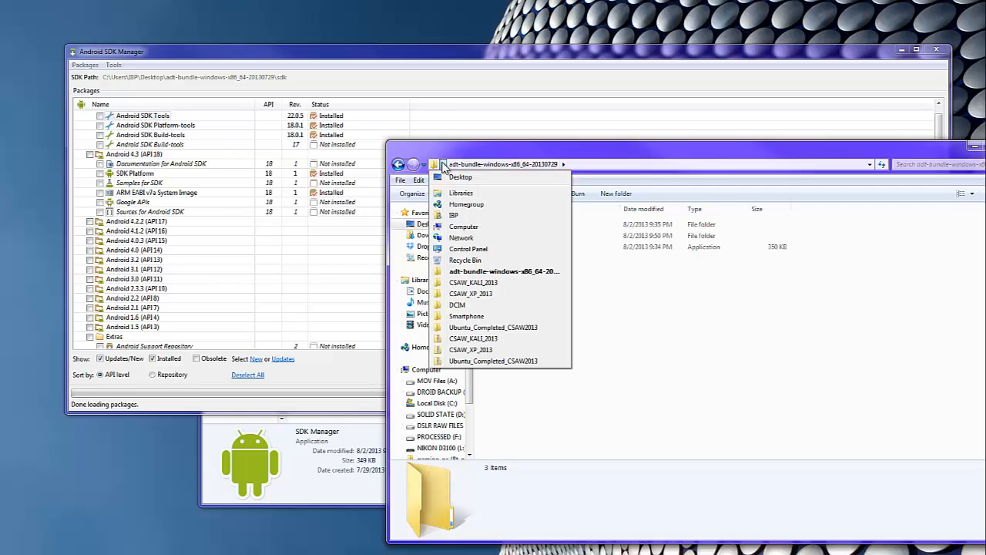
left_click(662, 351)
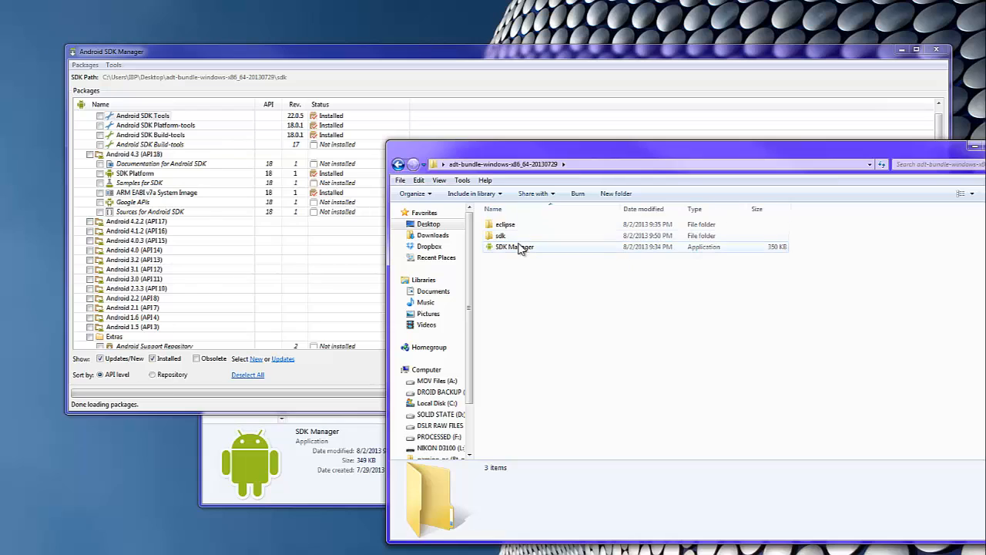
double_click(521, 236)
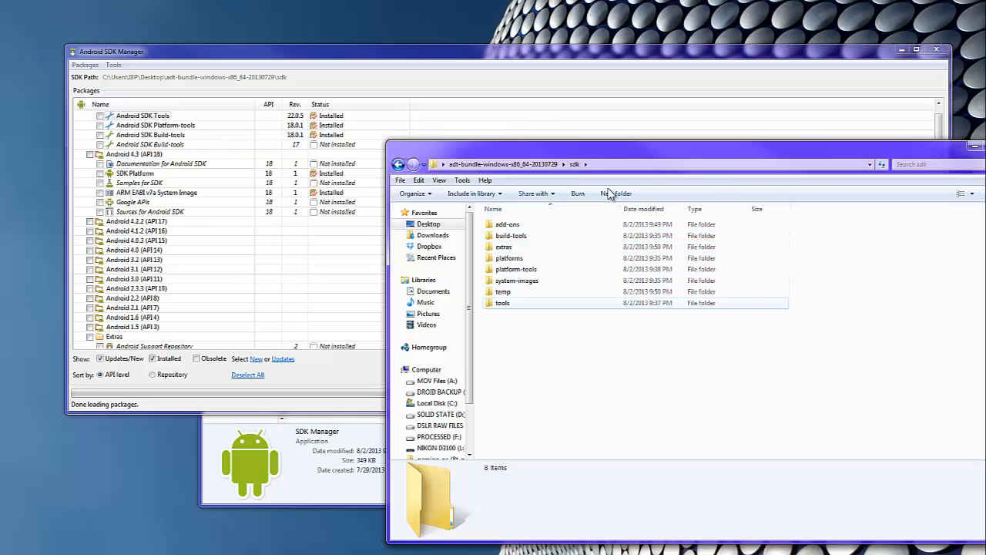
left_click(447, 55)
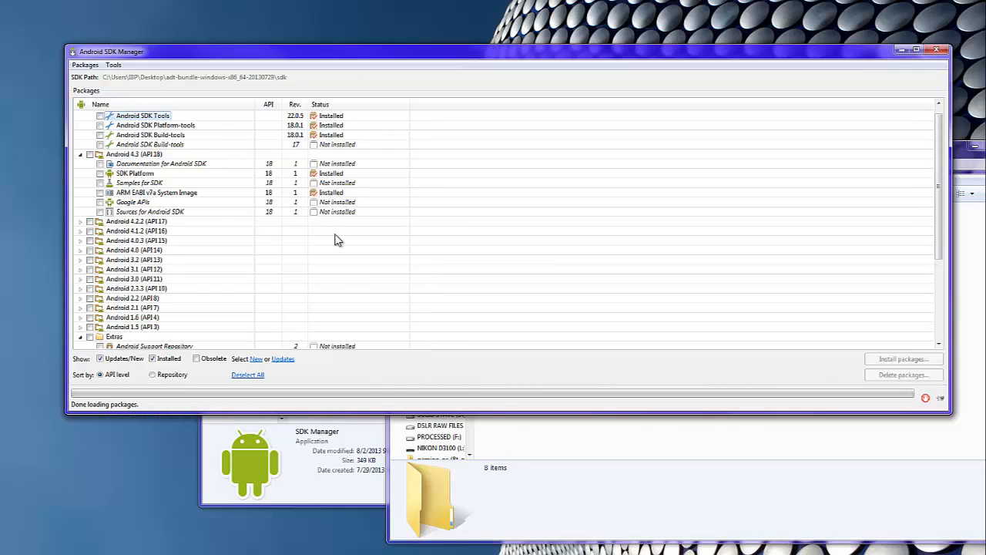
left_click(605, 473)
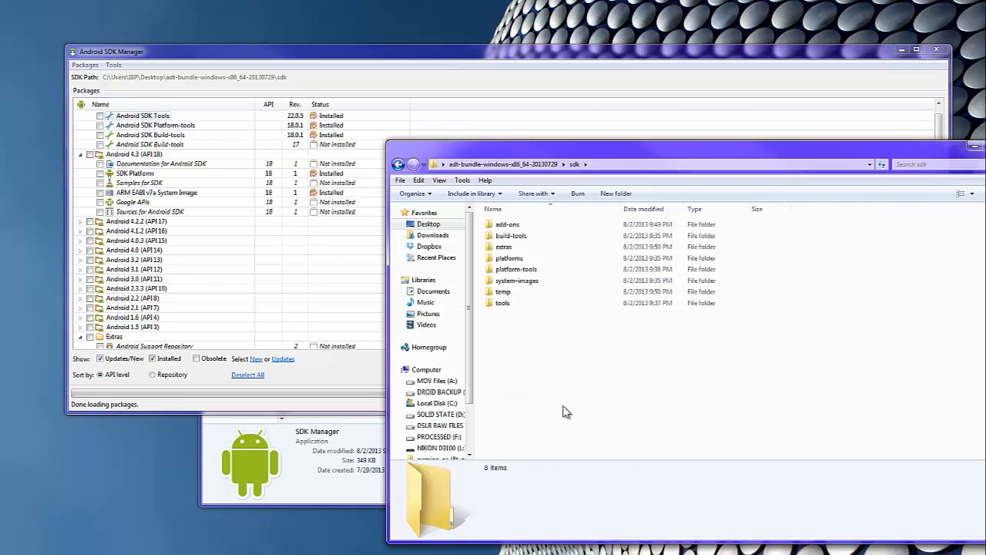
left_click(385, 59)
left_click(113, 64)
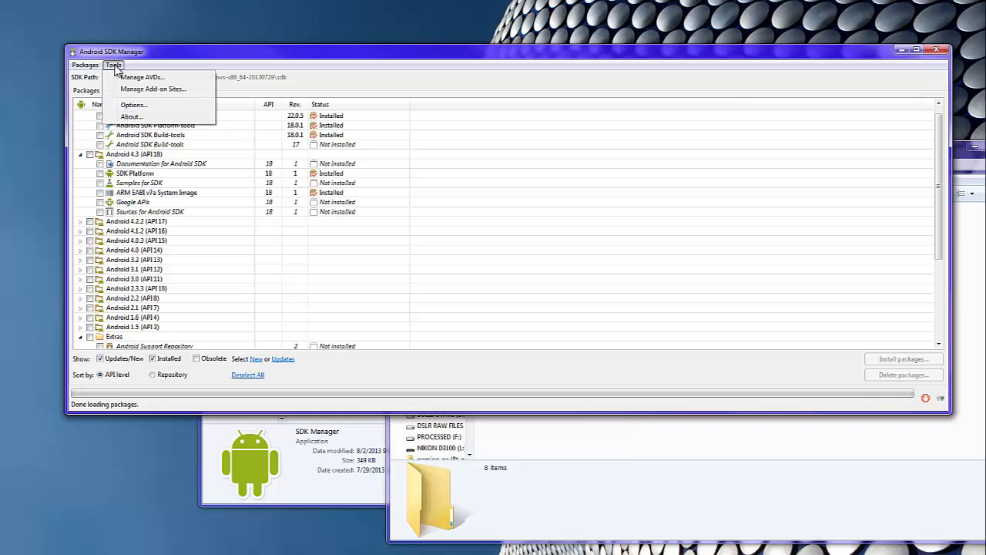
left_click(129, 80)
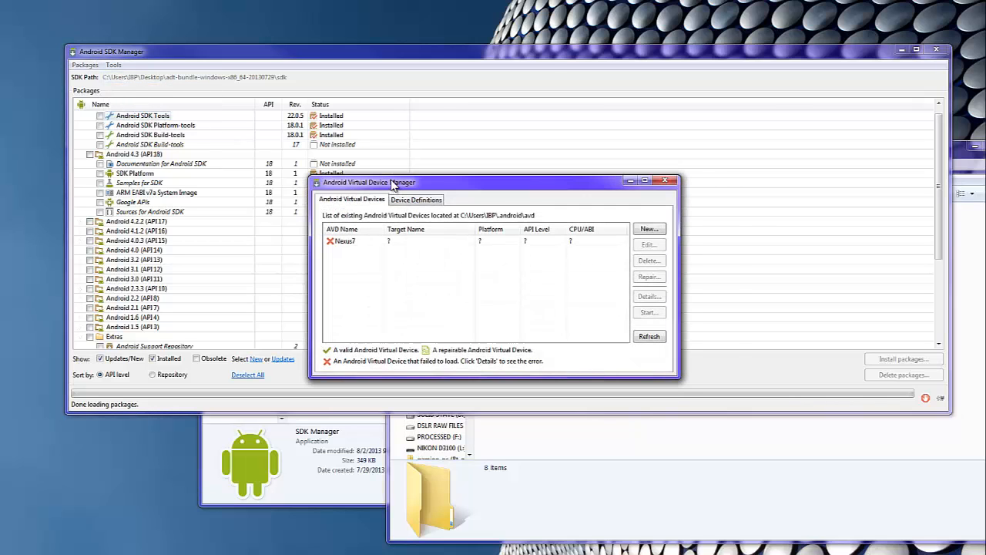
left_click_drag(390, 184, 383, 188)
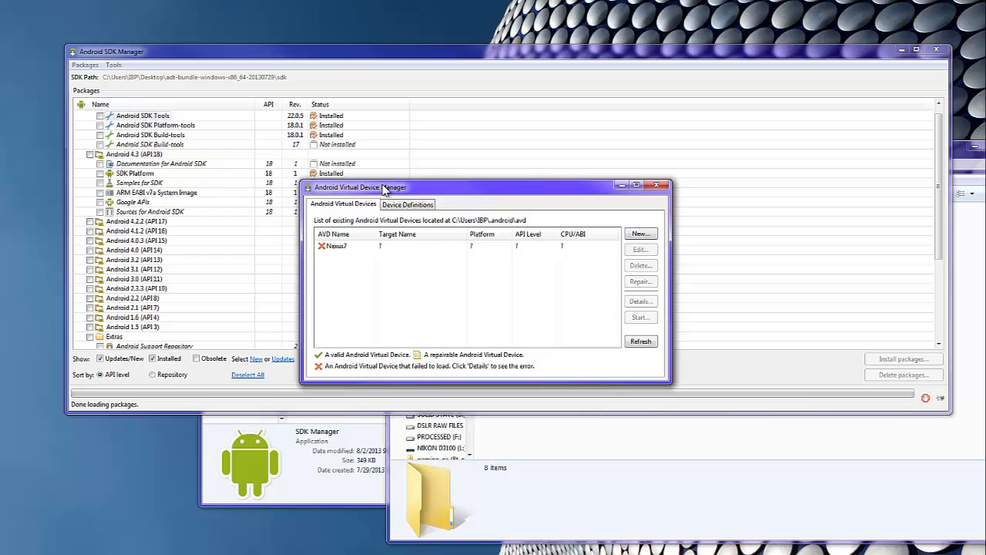
left_click(654, 343)
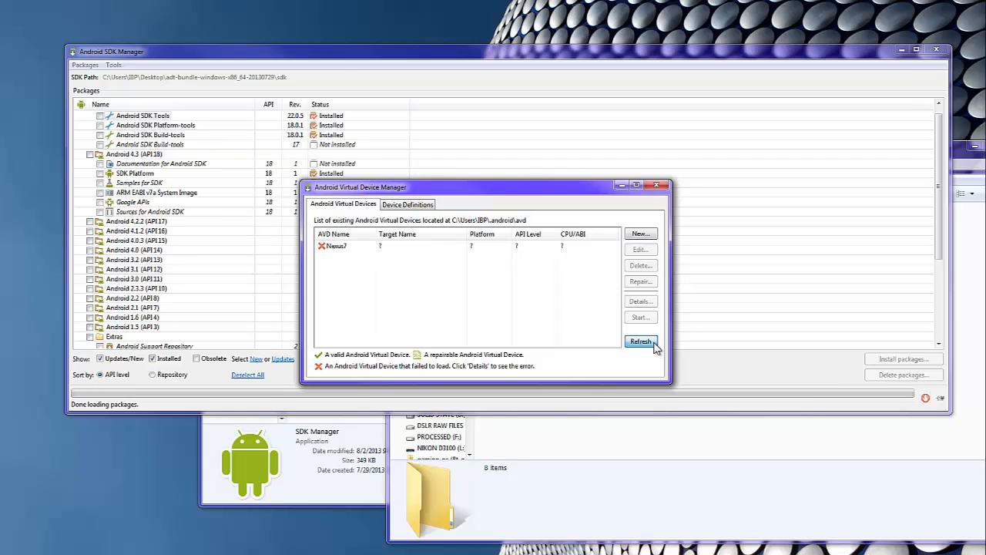
left_click(716, 455)
left_click_drag(608, 160, 477, 264)
left_click(464, 189)
left_click_drag(464, 189, 471, 156)
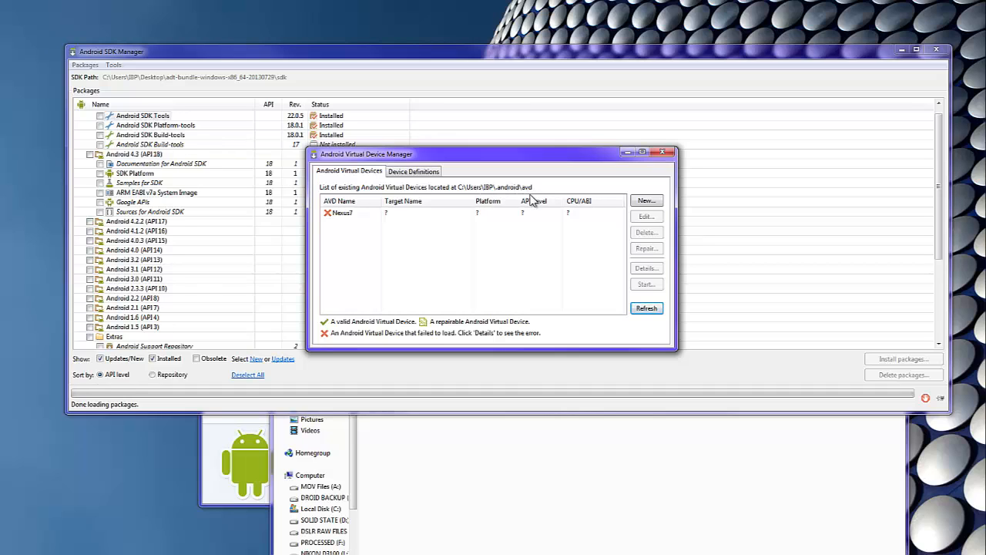
Step: Navigate Explorer to the user's .android\avd folder through the address bar
left_click(574, 460)
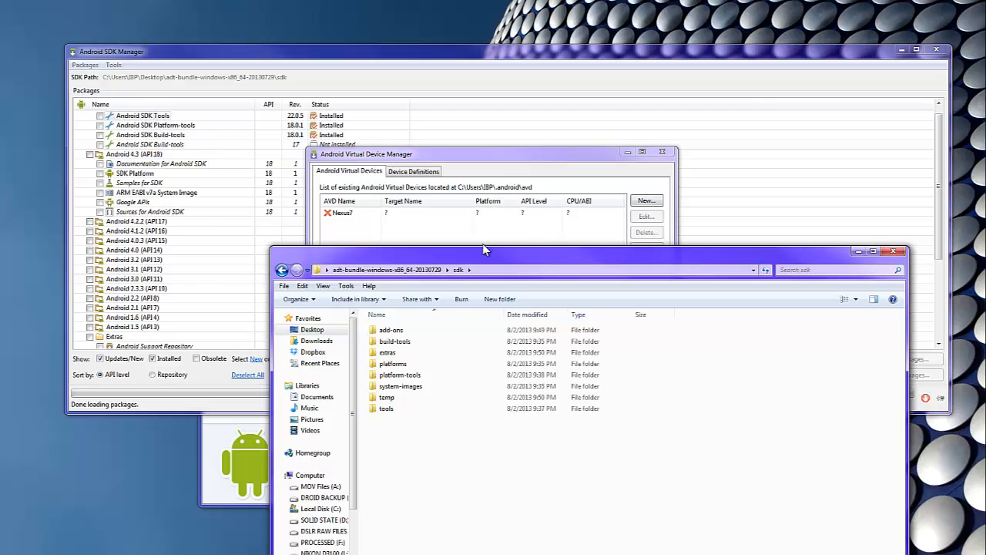
left_click_drag(504, 258, 523, 266)
left_click(531, 278)
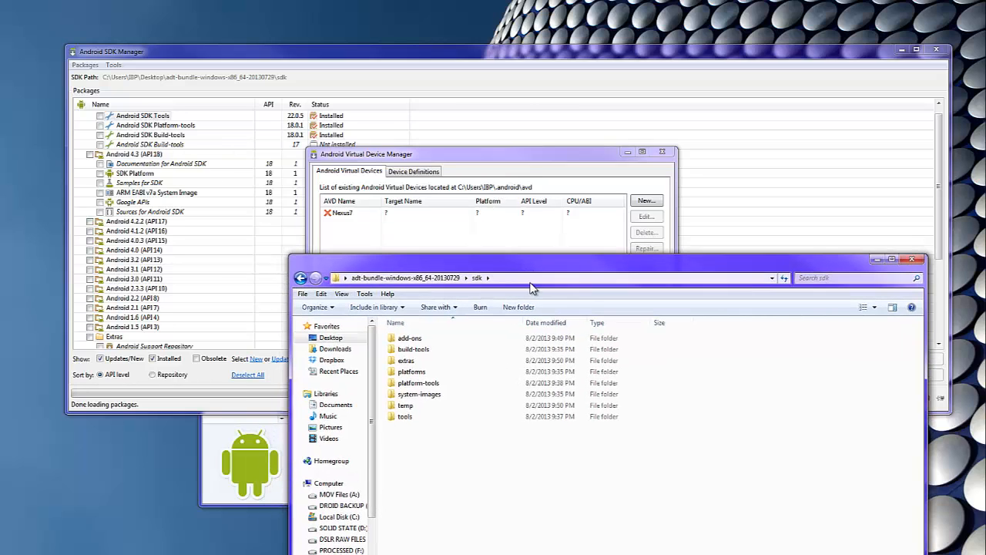
left_click(713, 227)
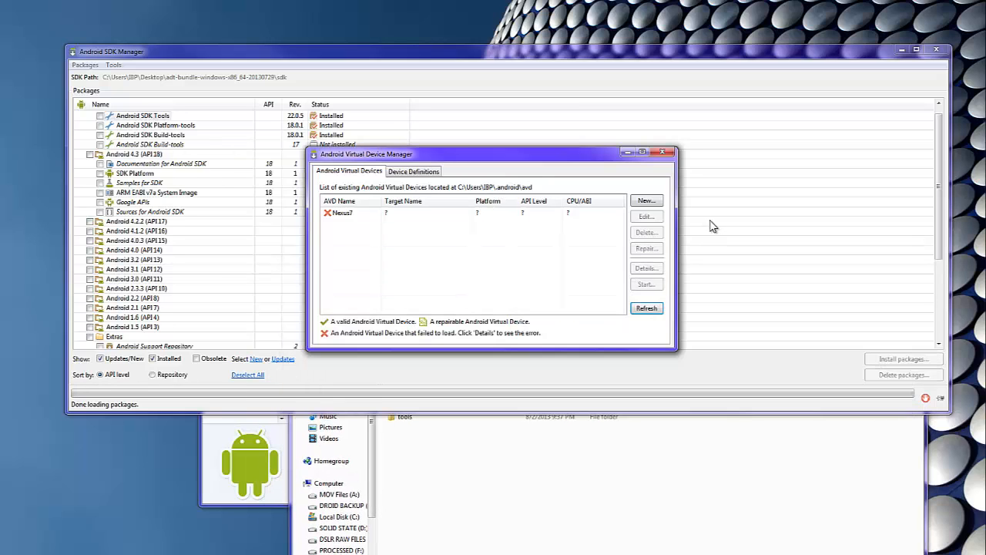
left_click(724, 508)
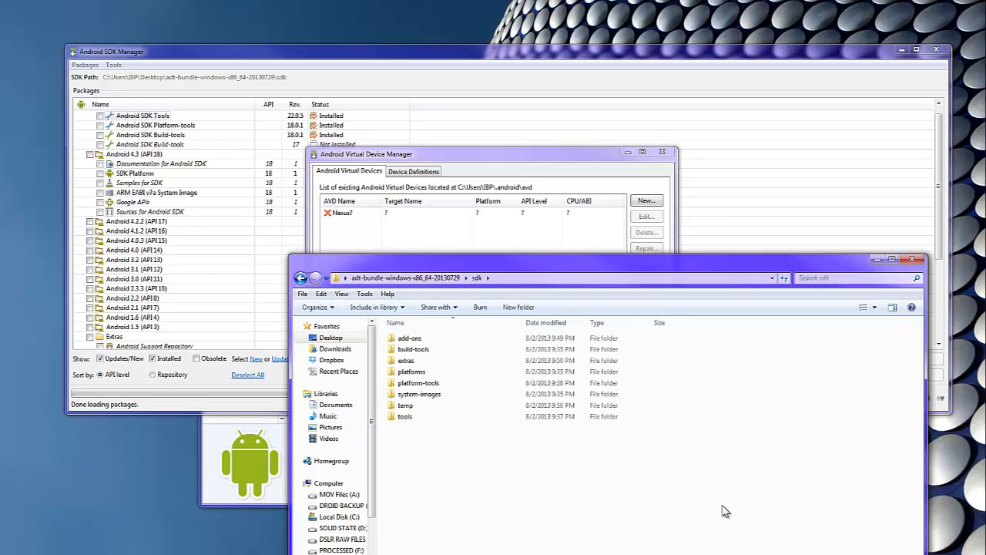
left_click(590, 279)
type("C:")
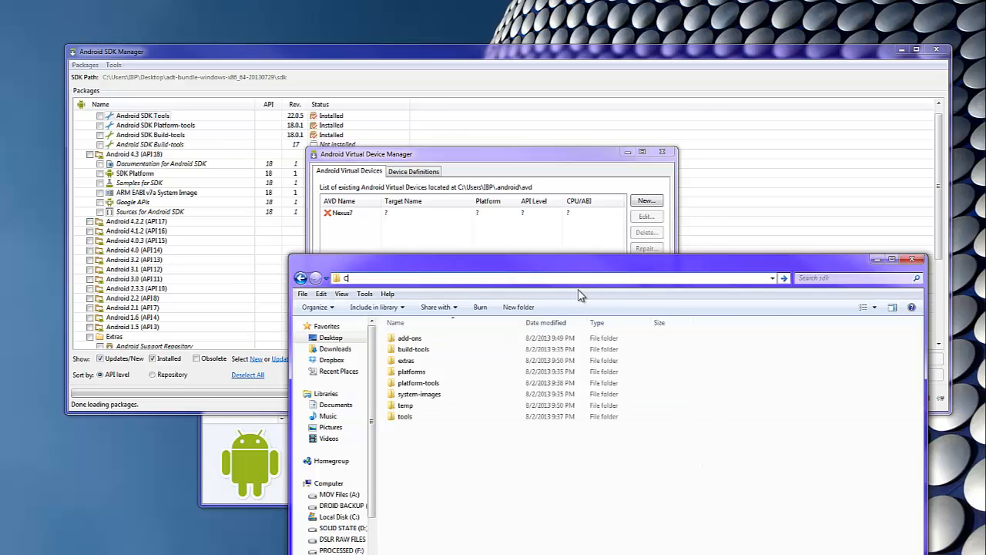
type("\\Users\\IBP\\.a")
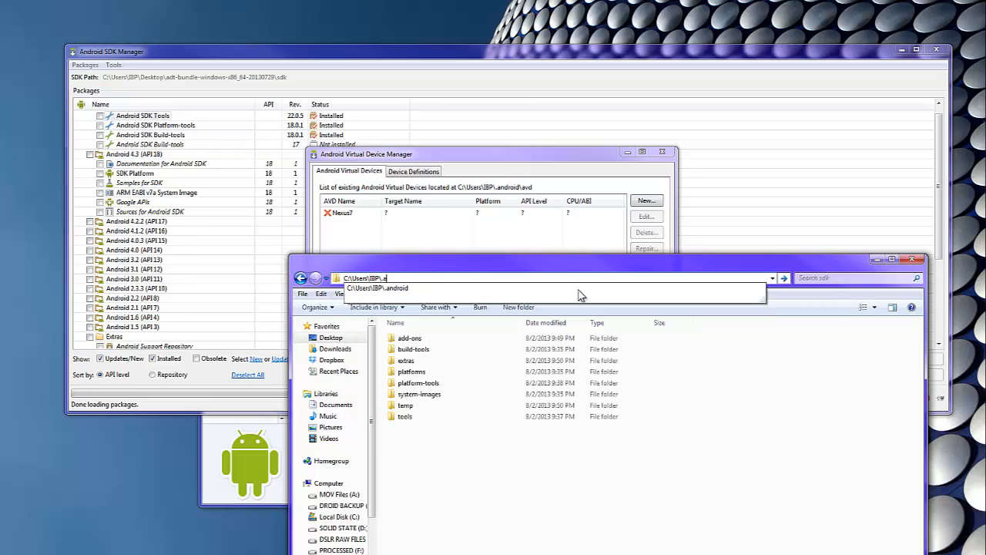
key("Down")
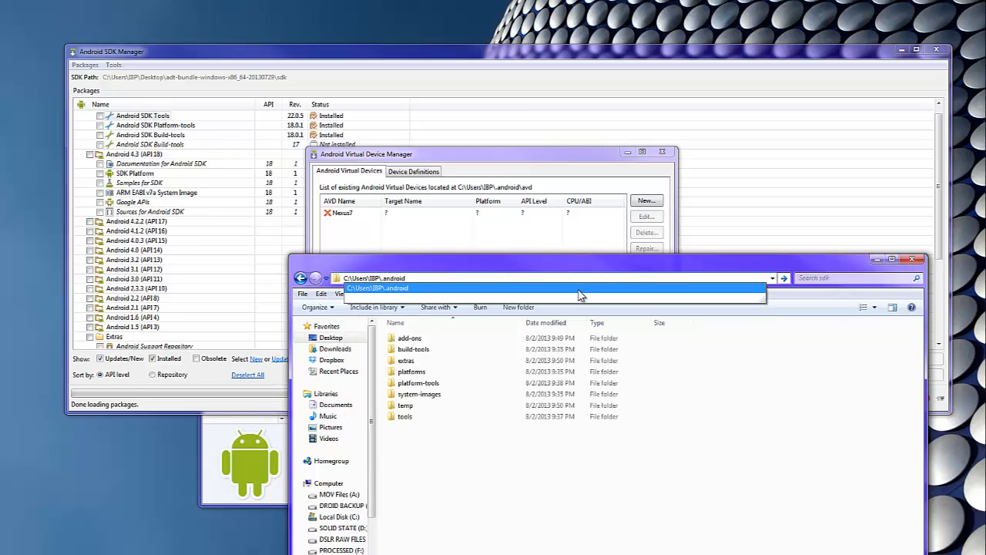
type("\\avd")
key("Return")
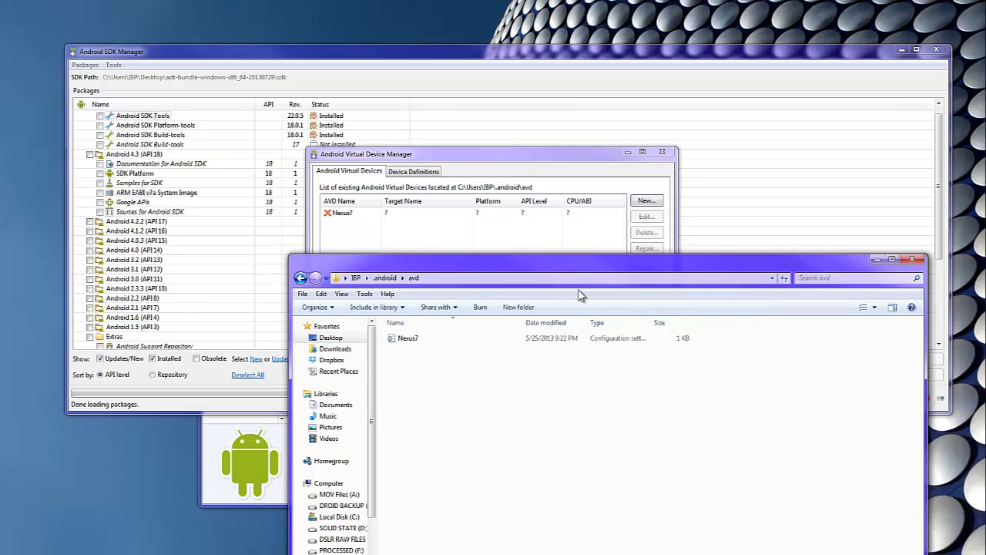
Step: Move the avd folder window to the right and select the Nexus7 configuration file
left_click(651, 251)
left_click(724, 444)
left_click_drag(571, 267, 969, 168)
left_click(801, 238)
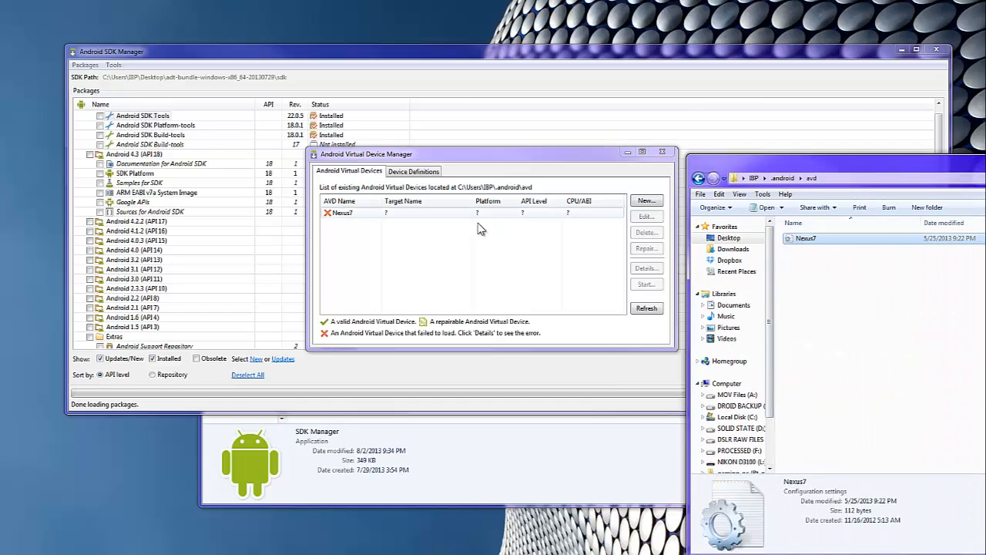
left_click(379, 231)
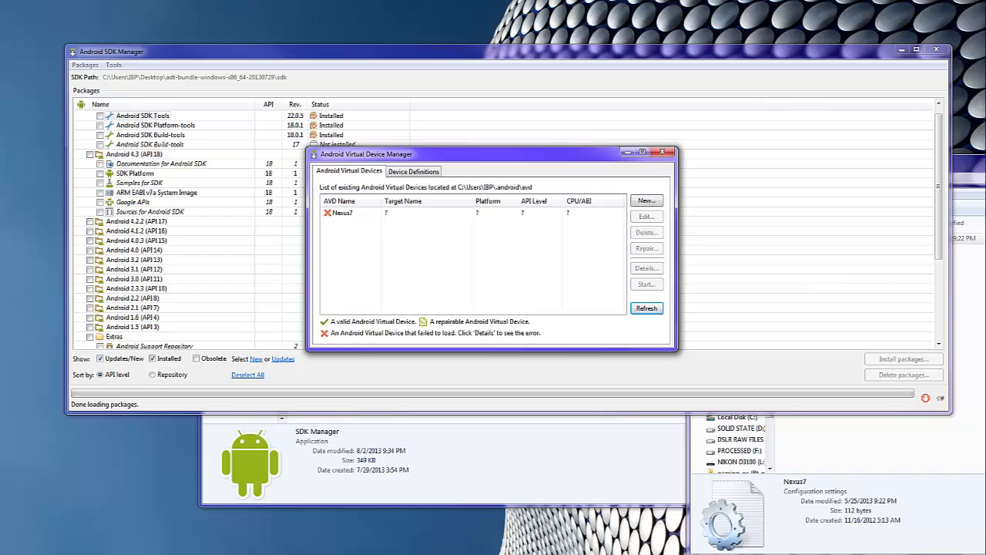
left_click(980, 166)
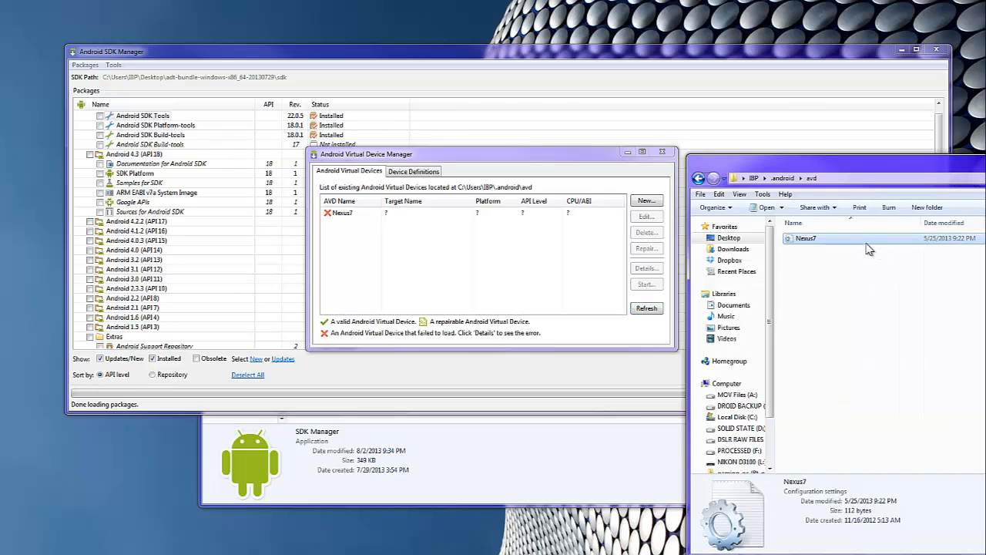
Step: Send the Nexus7 configuration file to the Recycle Bin, then reposition the empty avd window
key("Delete")
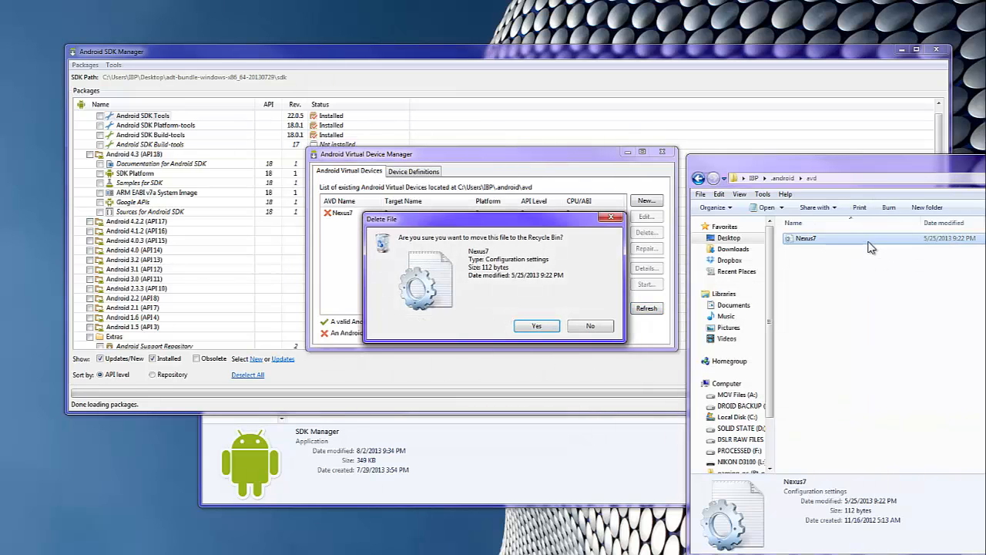
key("Return")
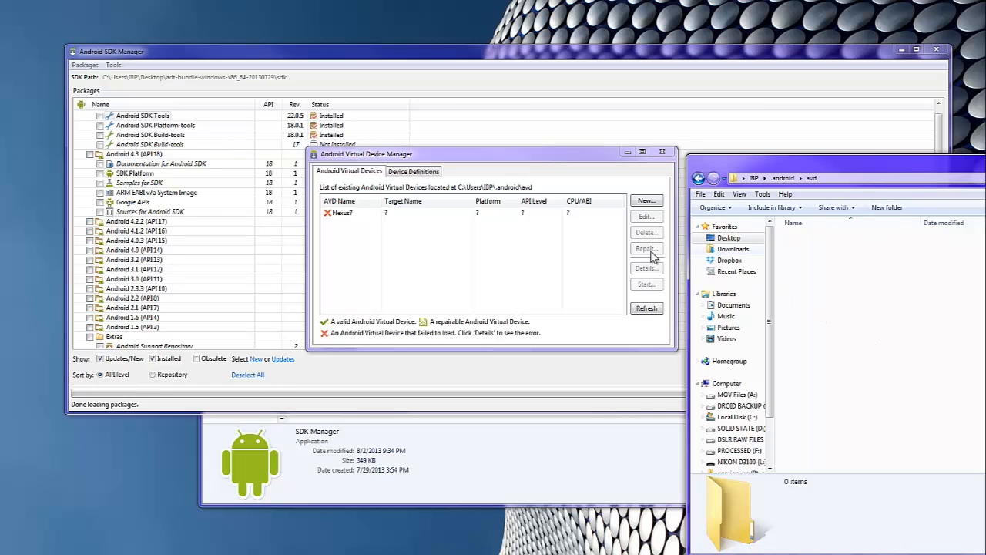
left_click(676, 350)
left_click(976, 358)
left_click_drag(834, 167, 985, 168)
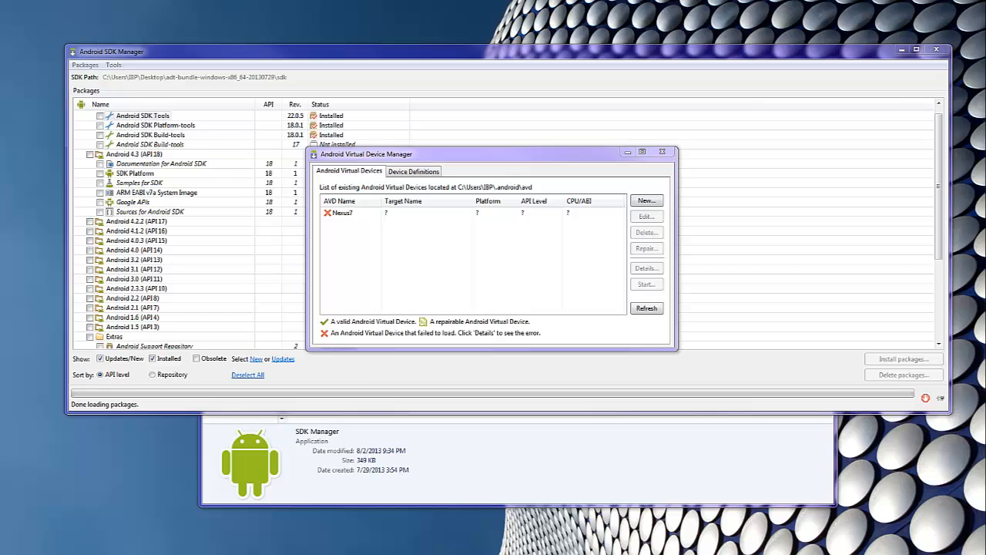
left_click_drag(985, 171, 751, 139)
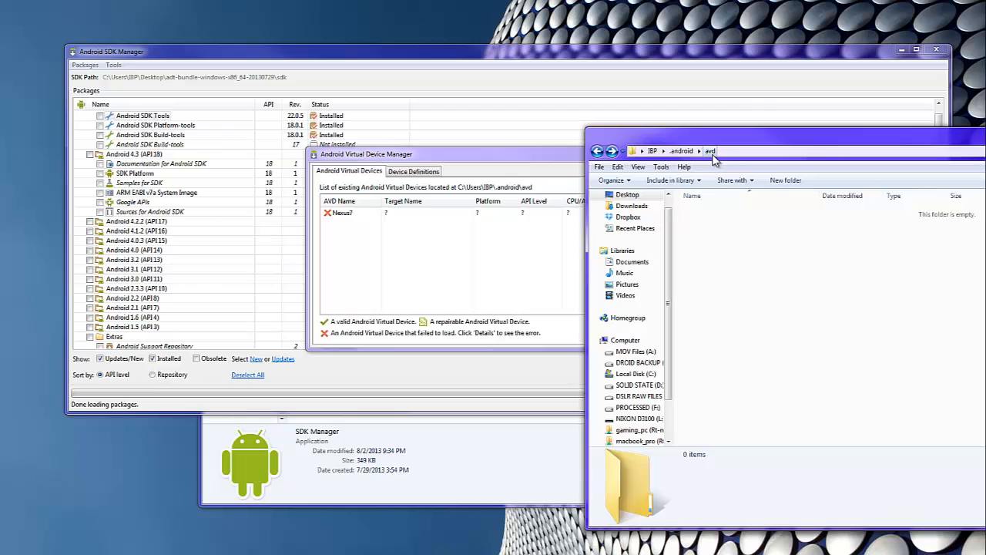
Step: Paste the copied Stratoz files into the avd folder
right_click(809, 289)
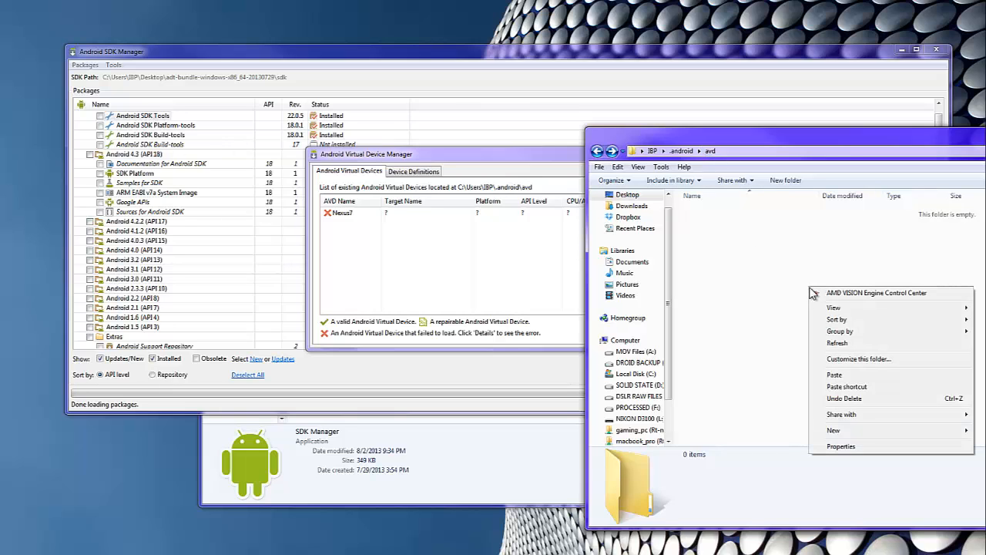
left_click(836, 374)
left_click(566, 499)
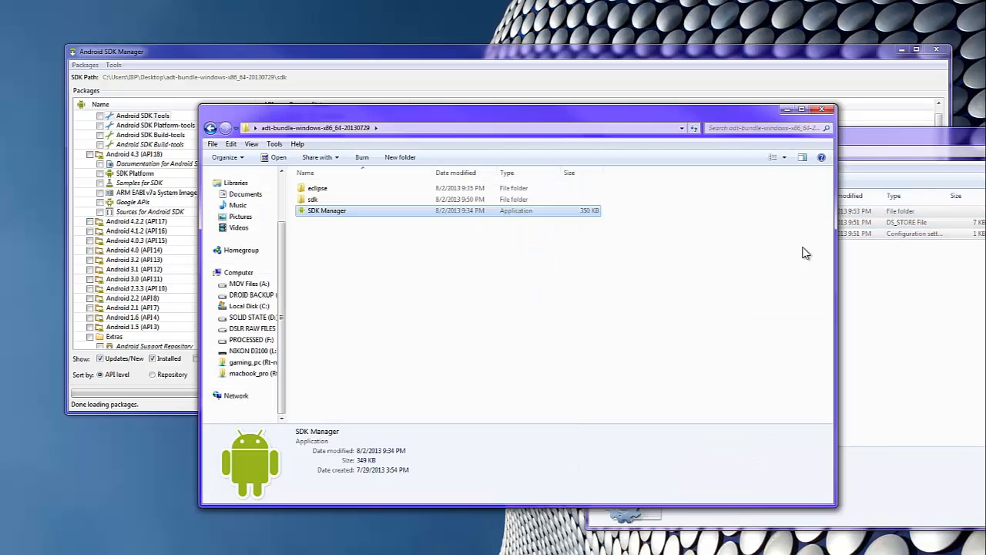
left_click(955, 352)
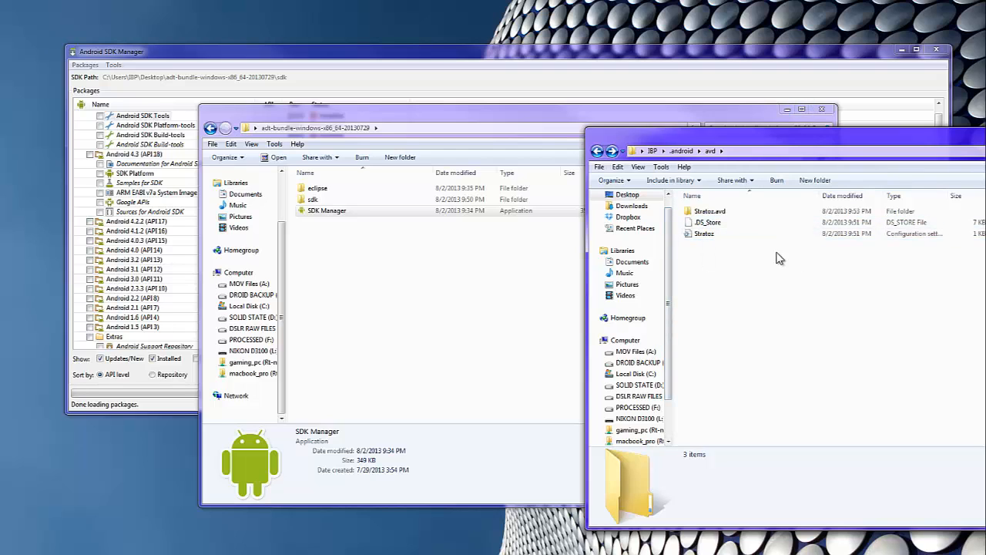
Step: Delete the stray .DS_Store file from the avd folder
left_click(716, 215)
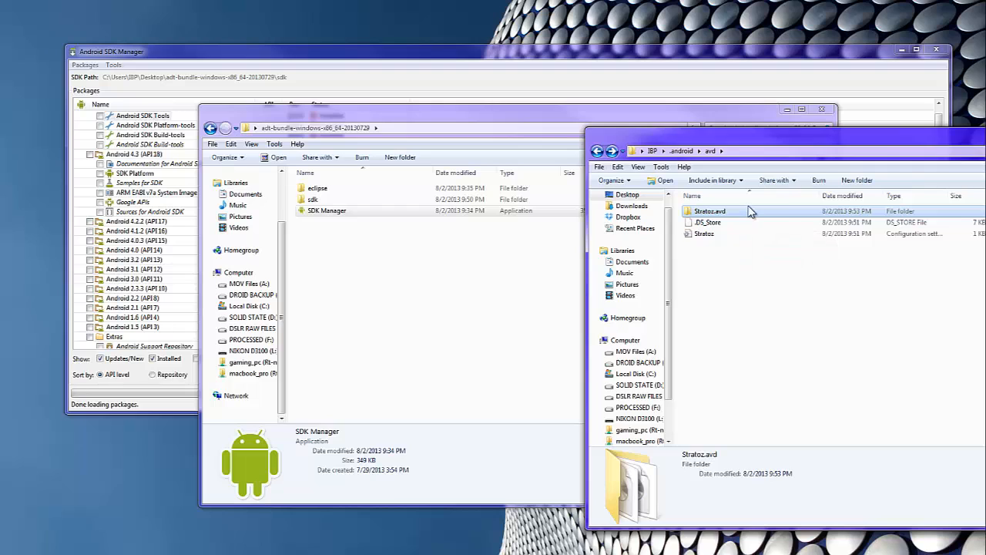
left_click(726, 222)
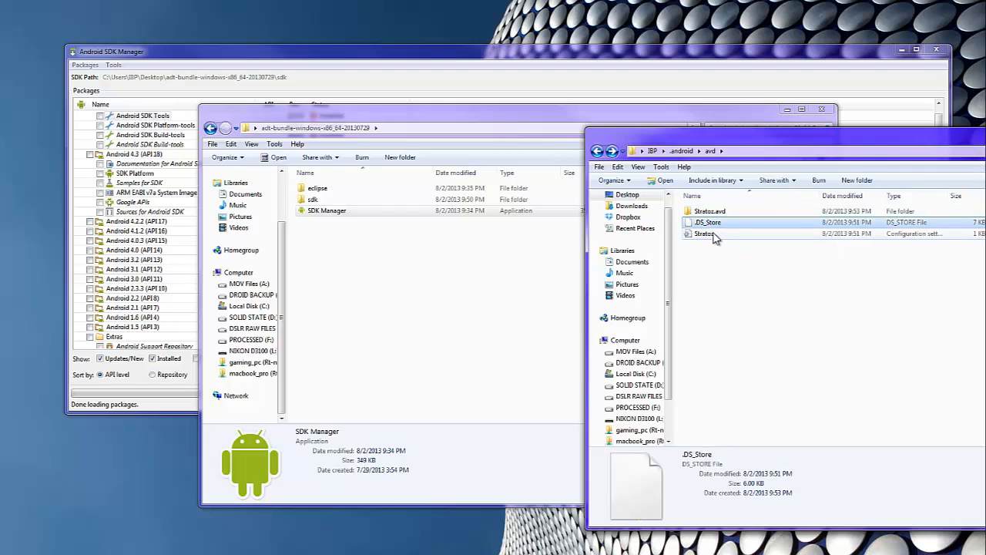
left_click(709, 235)
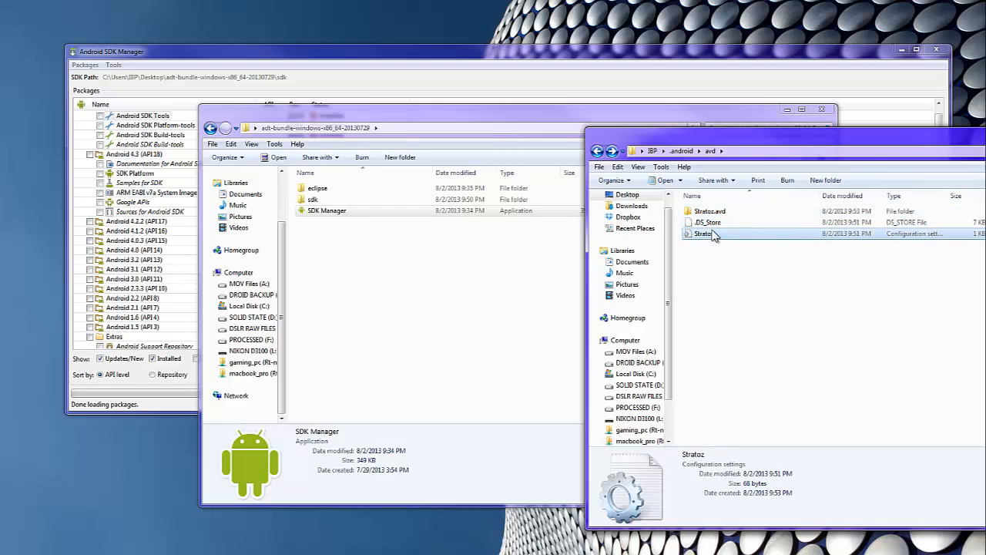
left_click(717, 223)
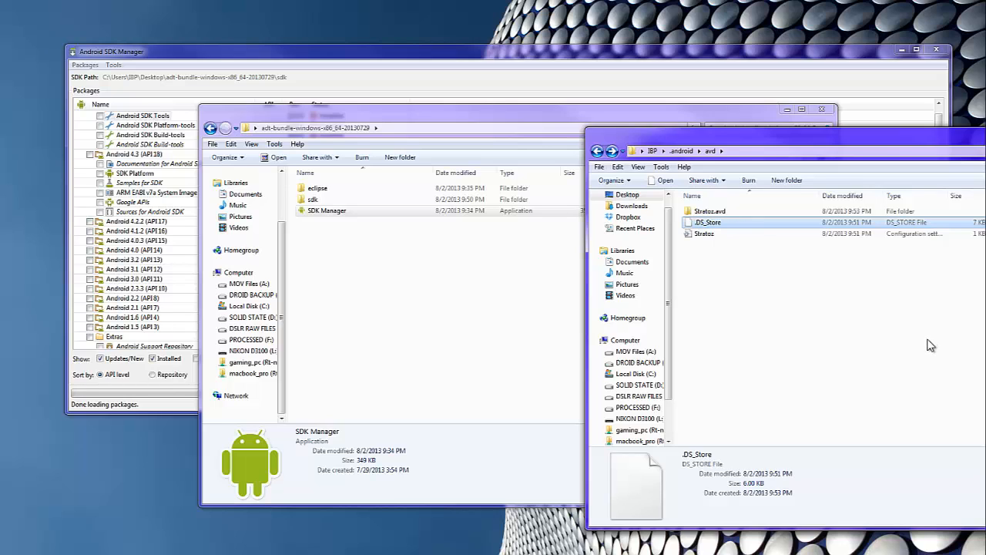
key("Delete")
key("Return")
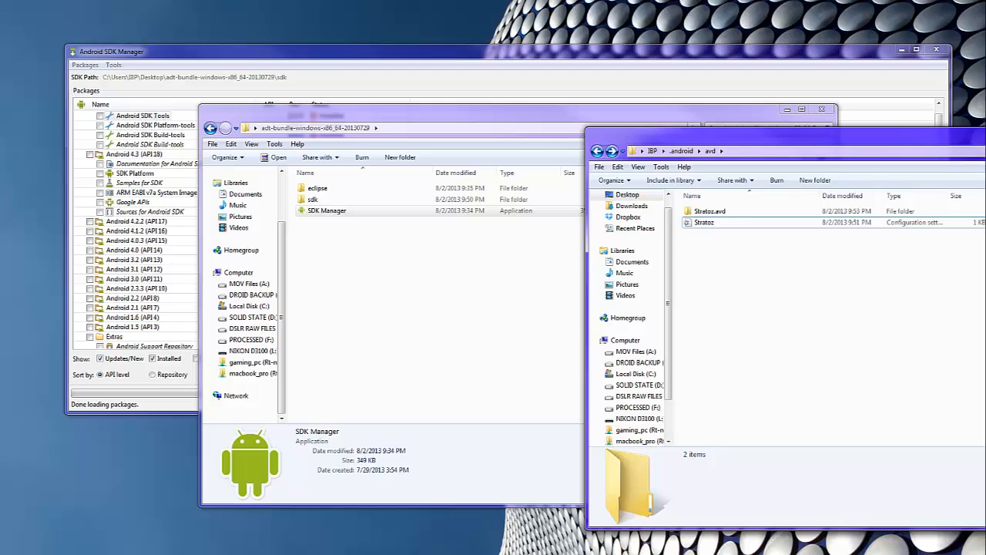
Step: Check inside Stratoz.avd, then return to avd and select the Stratoz configuration file
double_click(716, 211)
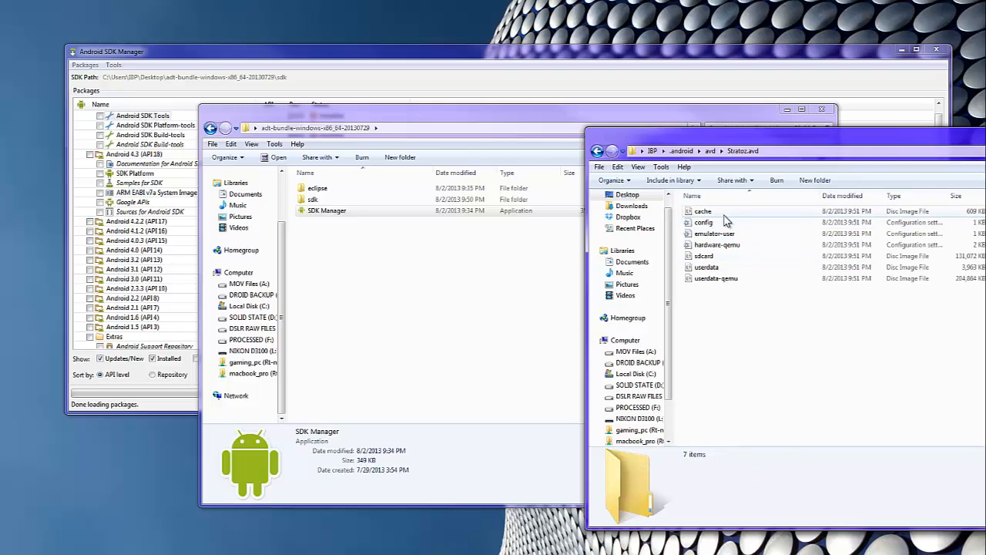
key("BackSpace")
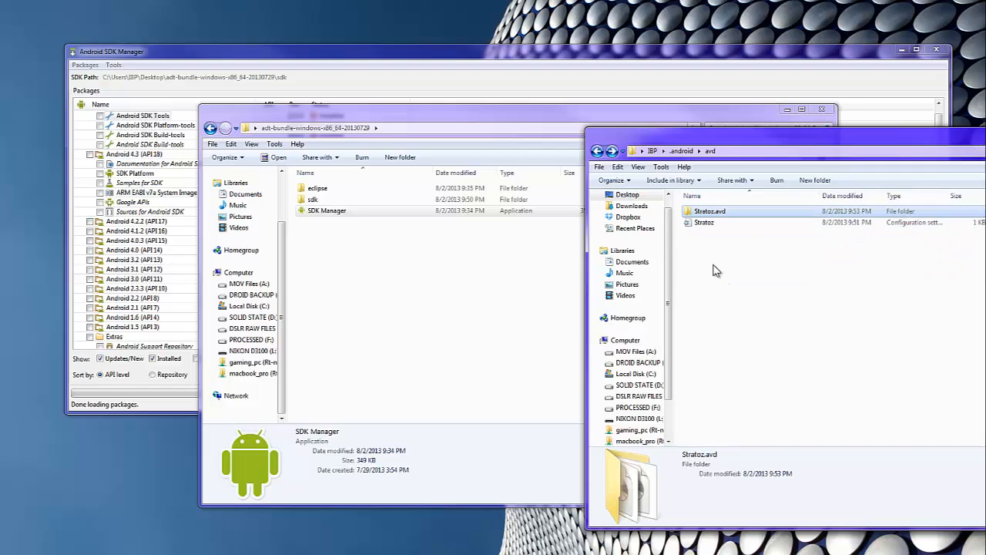
left_click(704, 223)
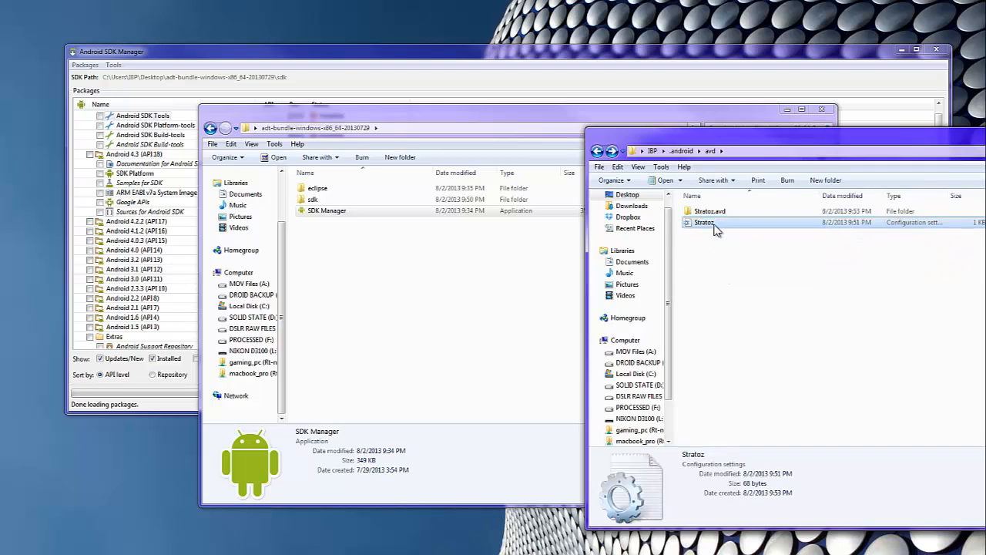
Step: Open the Stratoz configuration file in Notepad for editing
right_click(715, 223)
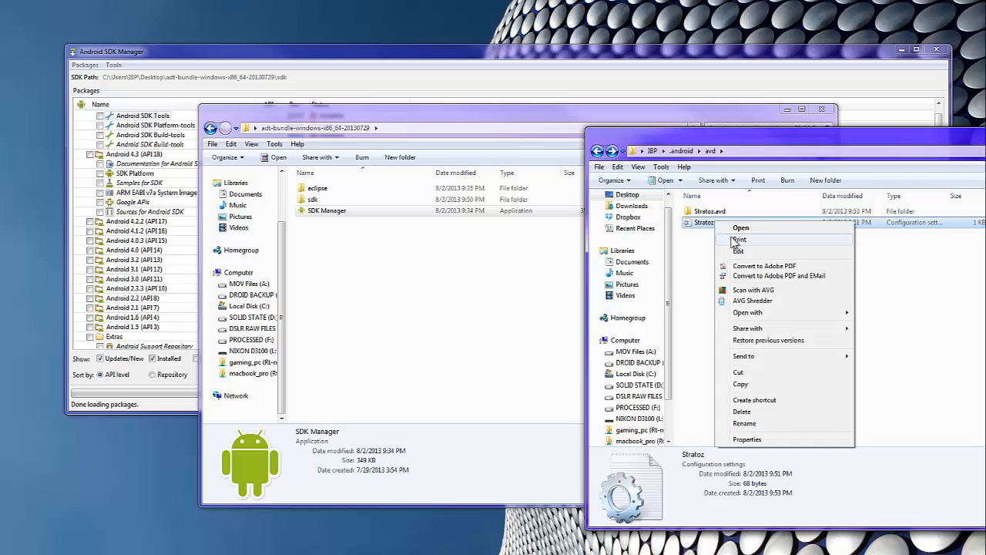
left_click(737, 249)
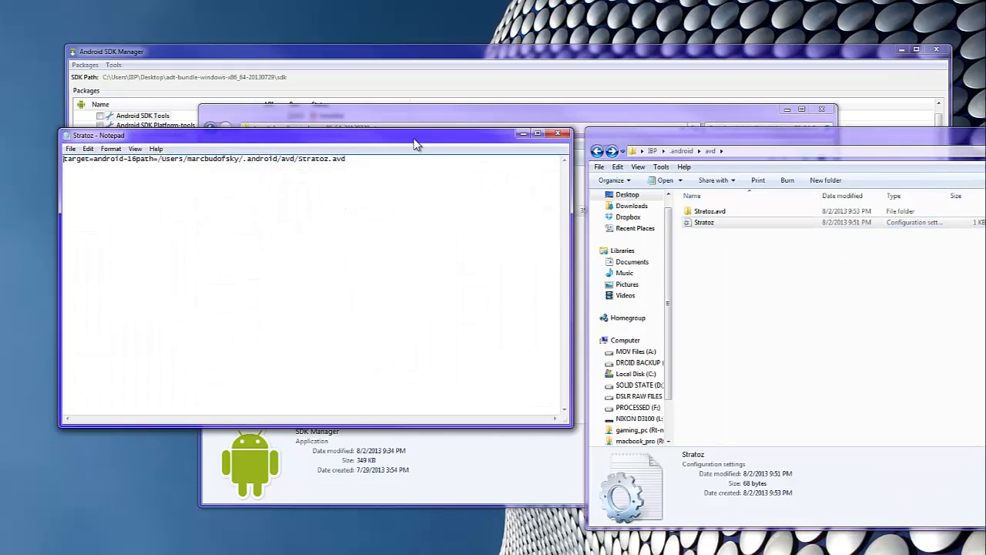
left_click_drag(415, 145, 885, 183)
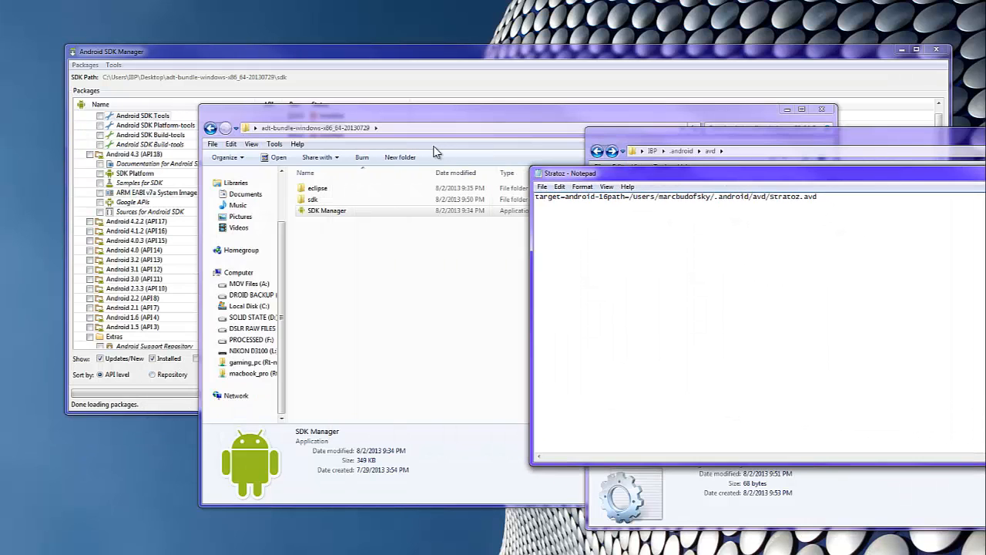
left_click(475, 151)
left_click(852, 276)
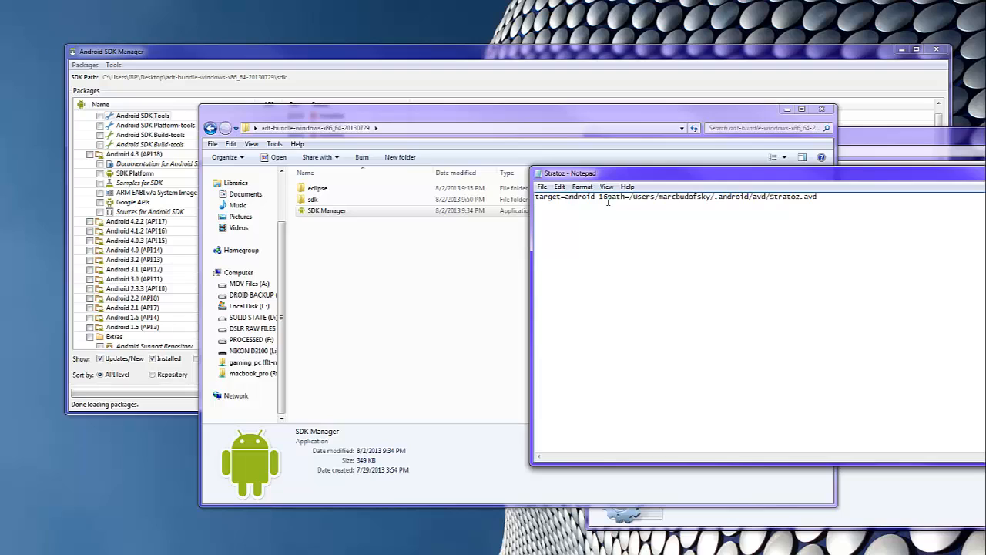
Step: Move path= onto its own line below target=android-16, then save and close Stratoz.ini
key("Return")
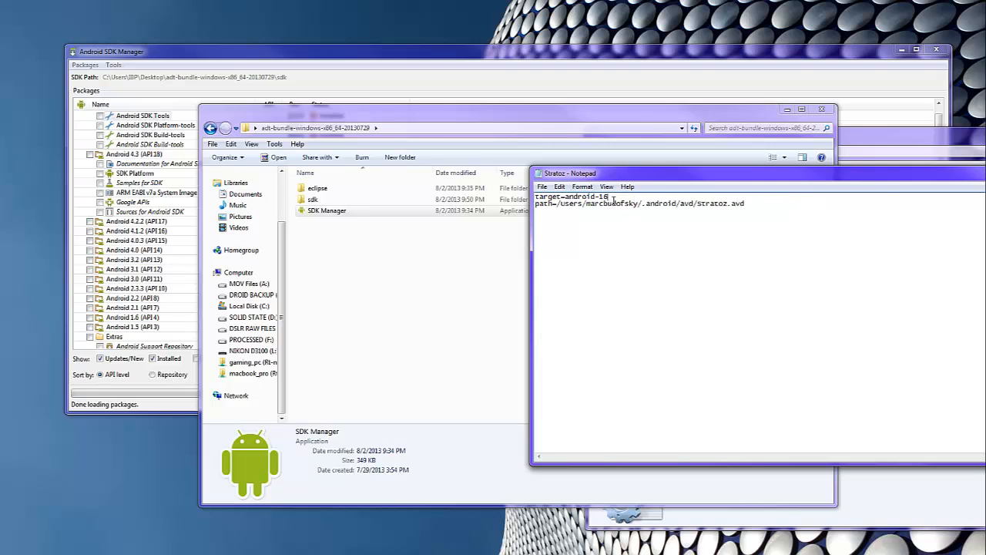
left_click_drag(613, 199, 557, 198)
left_click(635, 197)
left_click_drag(757, 198, 755, 209)
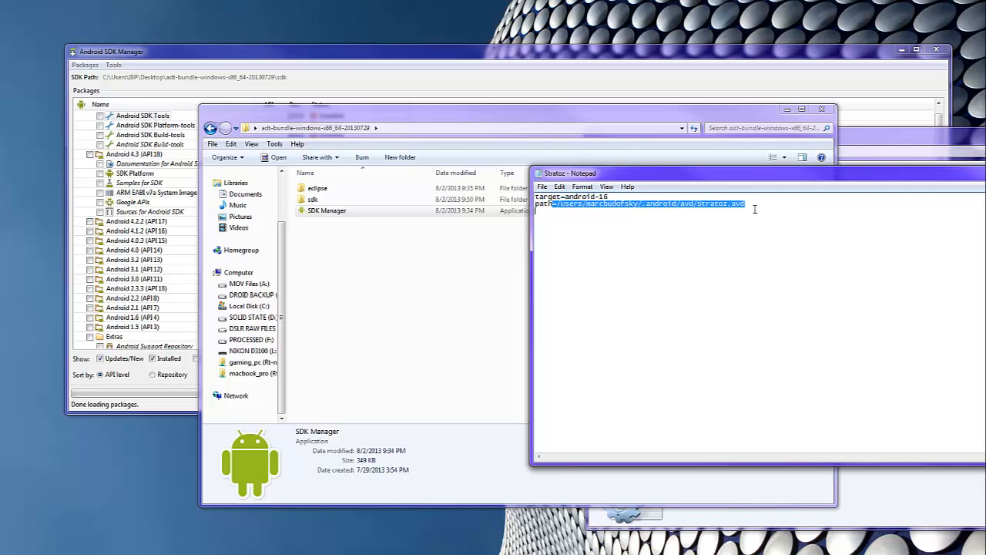
left_click(735, 241)
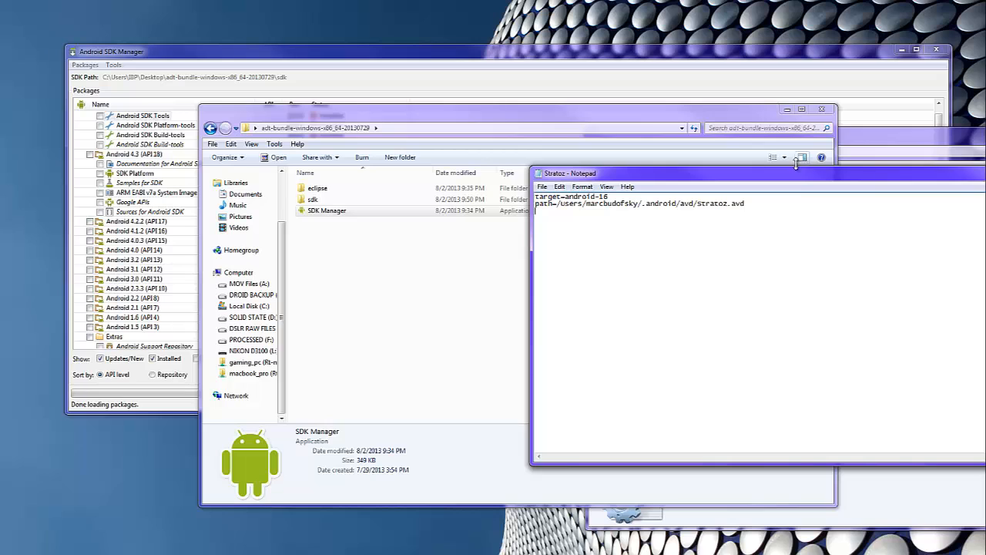
left_click_drag(790, 177, 701, 186)
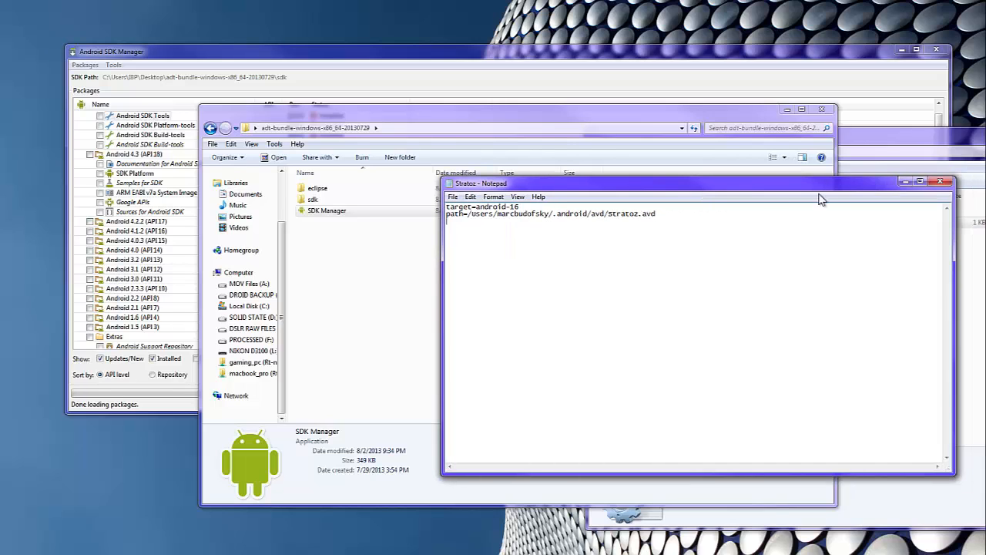
left_click(941, 184)
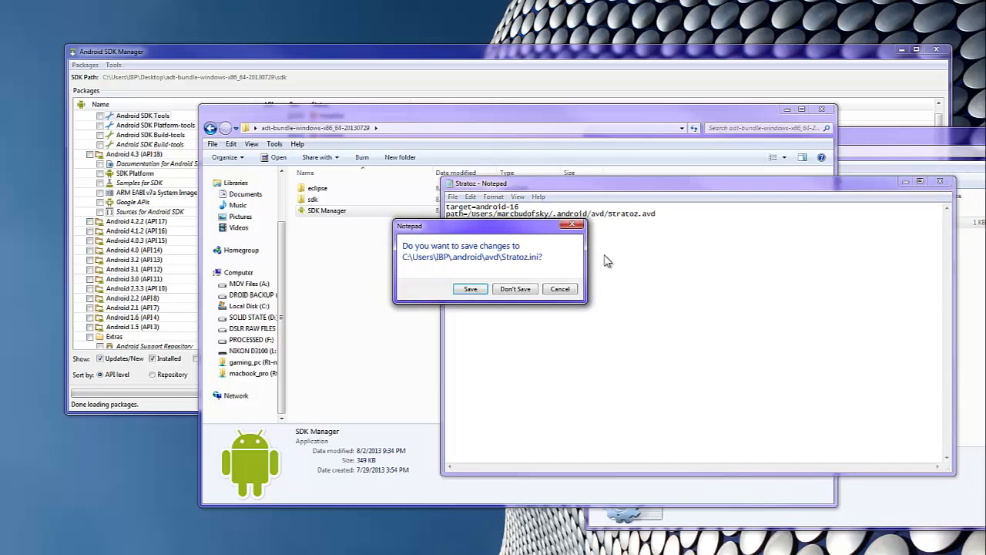
left_click(479, 292)
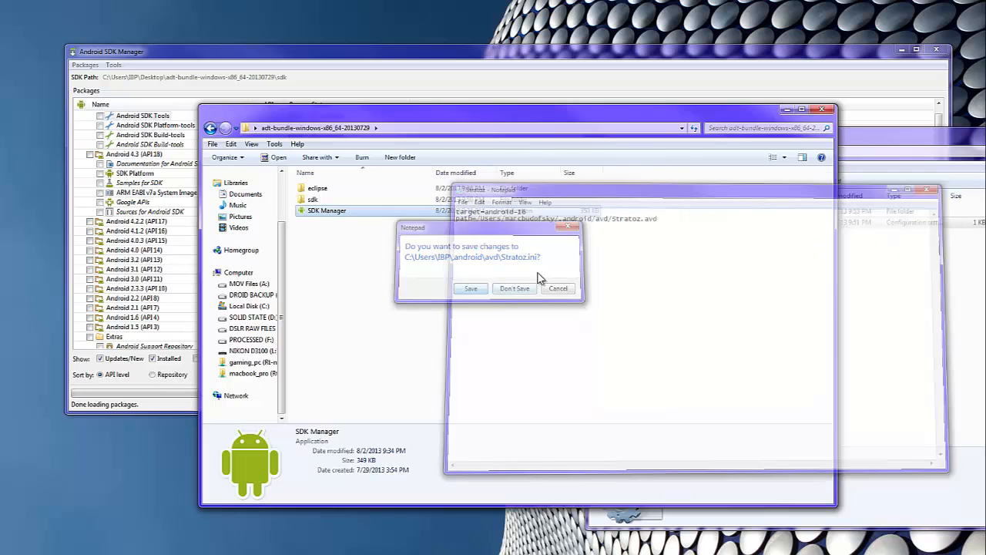
left_click_drag(865, 140, 731, 219)
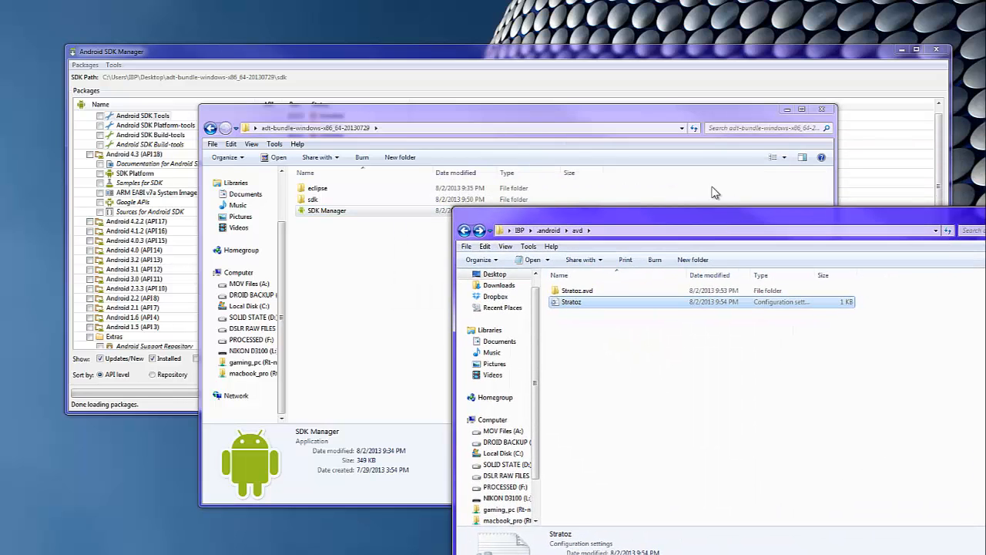
left_click(630, 71)
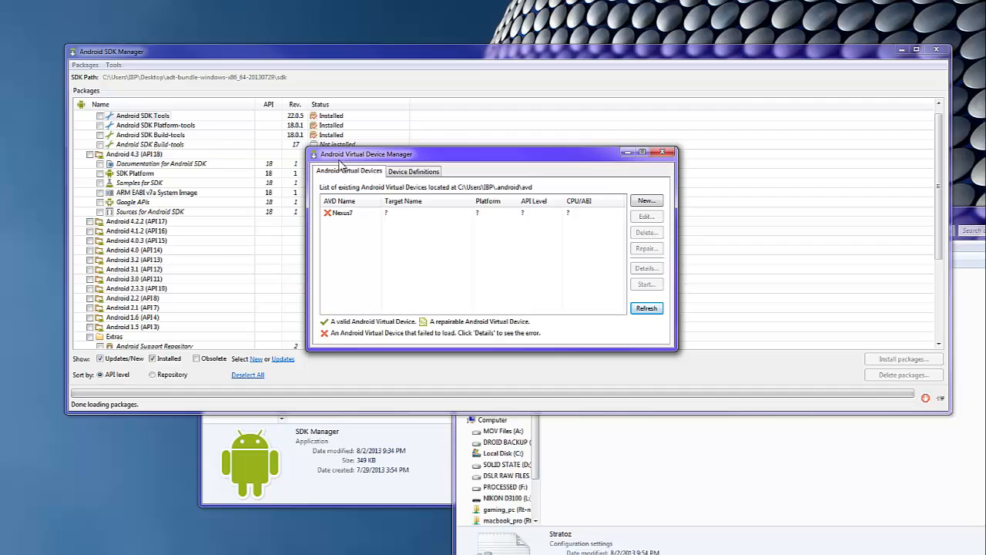
left_click(646, 309)
left_click(662, 154)
Step: Mark Android 4.1.2 (API 16) and start installing its 7 packages
left_click(80, 337)
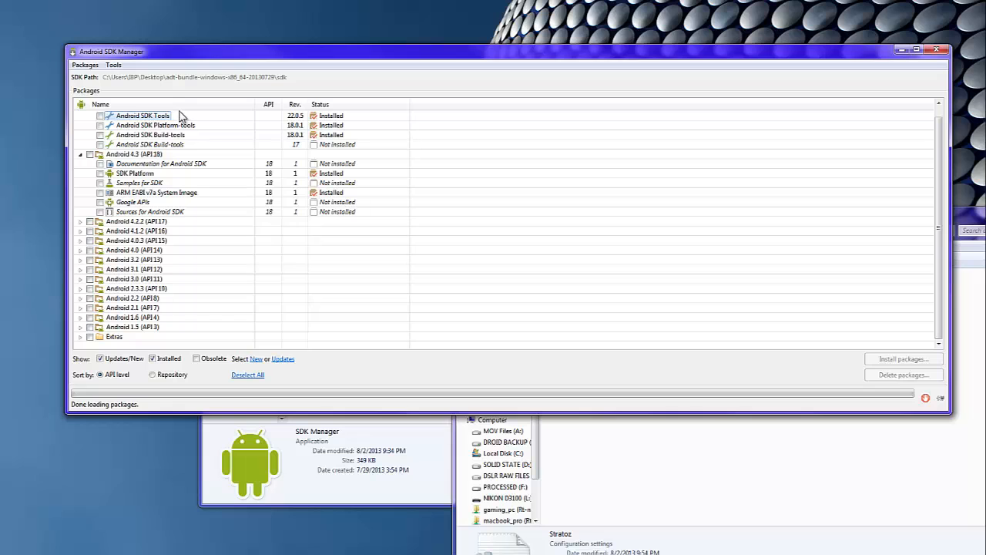
left_click_drag(264, 54, 271, 87)
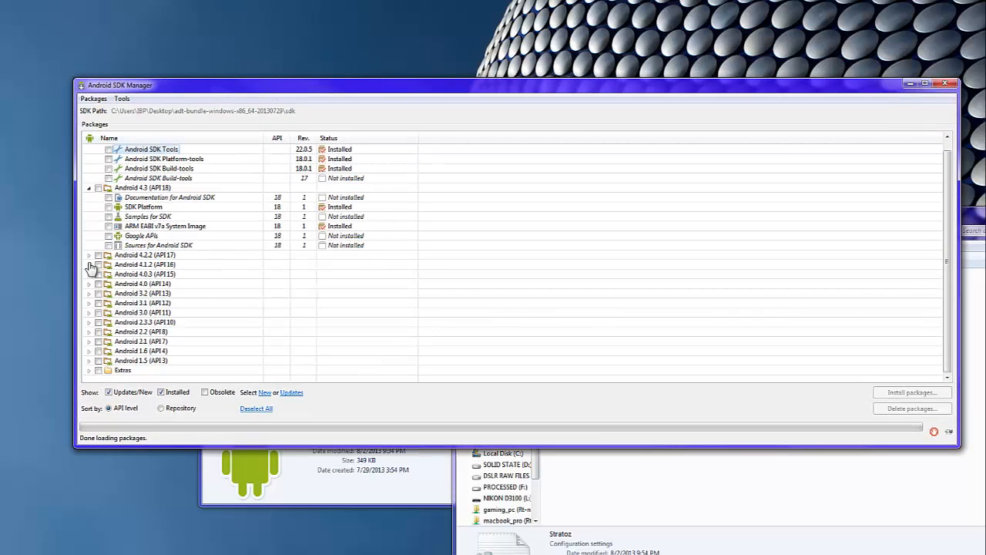
left_click(98, 264)
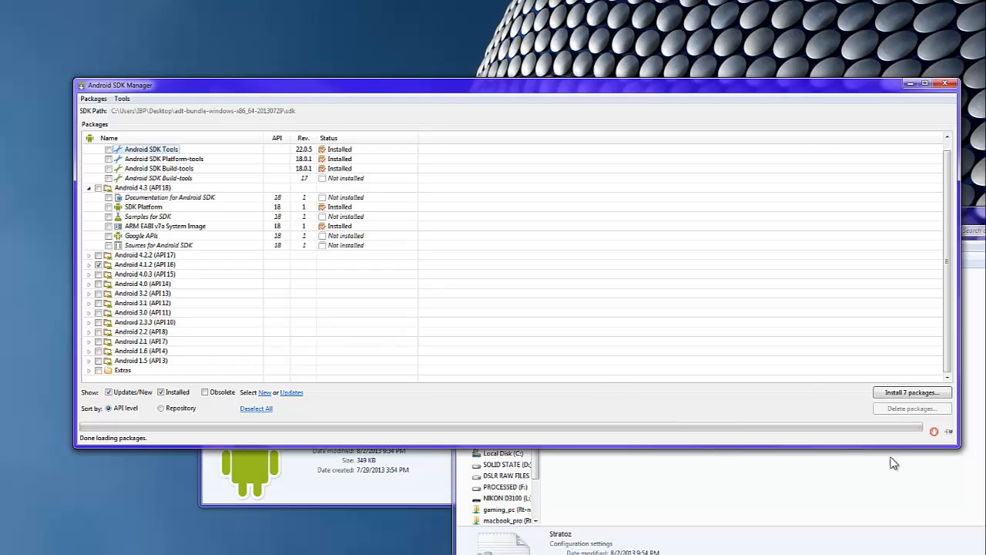
left_click(913, 392)
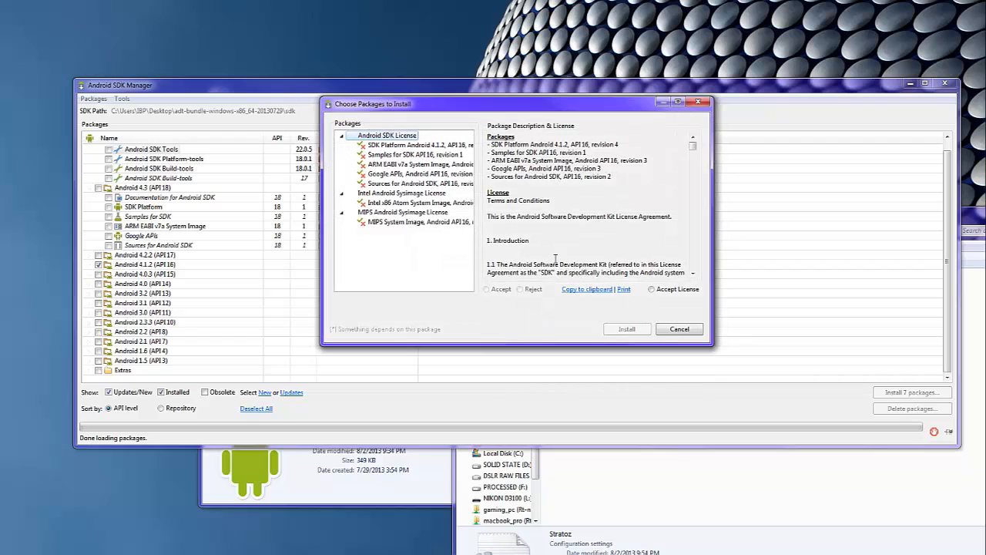
Step: Accept the licences, install the API 16 packages, and expand Android 4.1.2 to confirm them
left_click(670, 292)
left_click(626, 329)
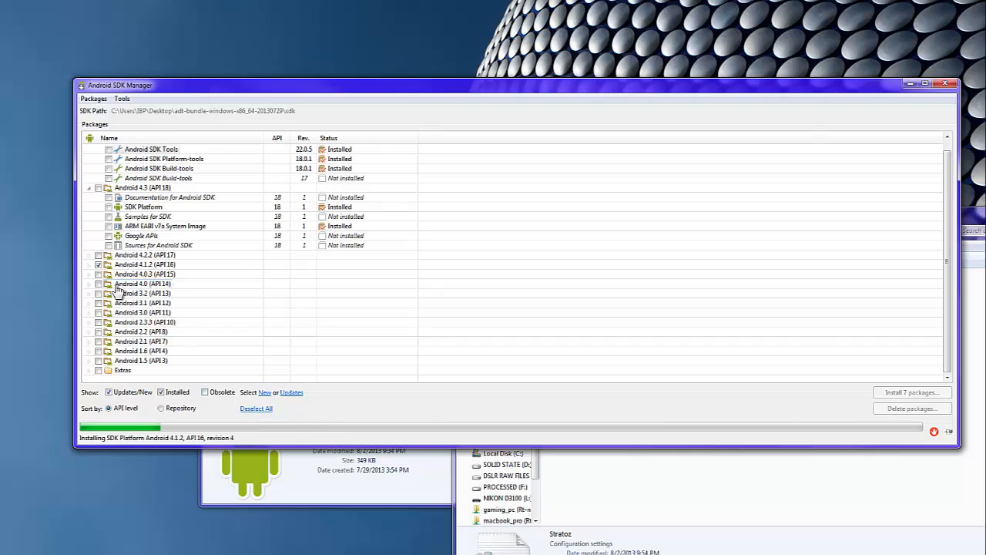
left_click(90, 265)
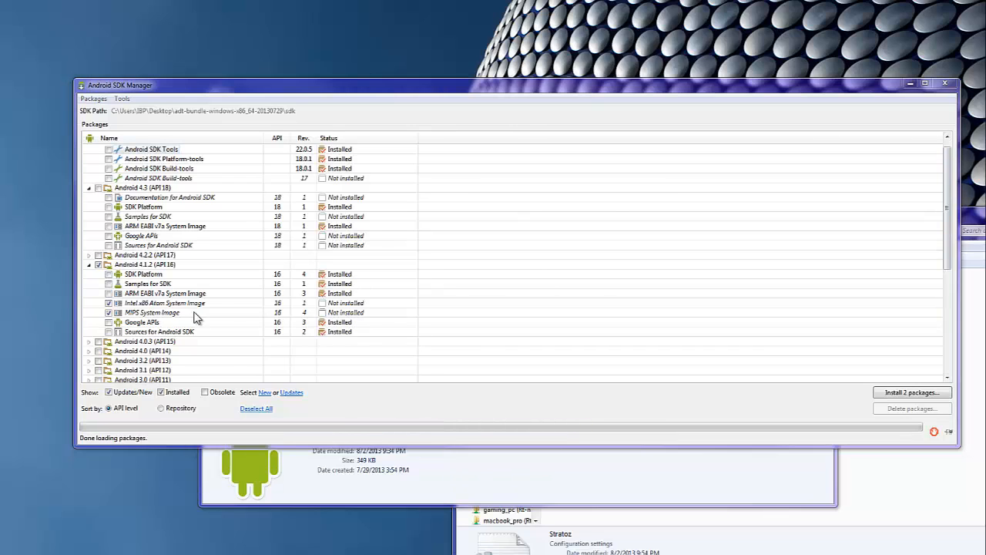
Step: Open Manage AVDs, select Stratoz and view its details showing the properties parse error
left_click(122, 99)
left_click(146, 112)
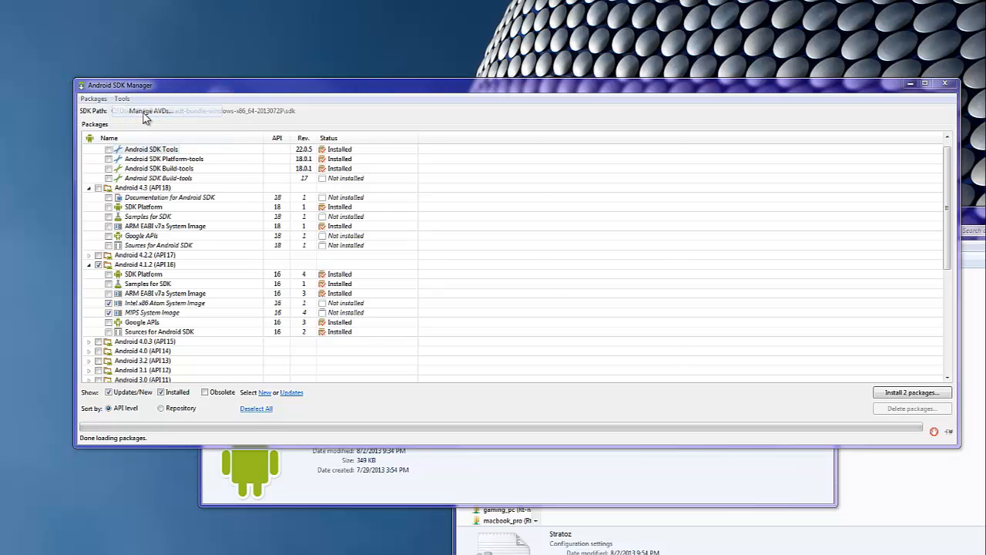
left_click(379, 213)
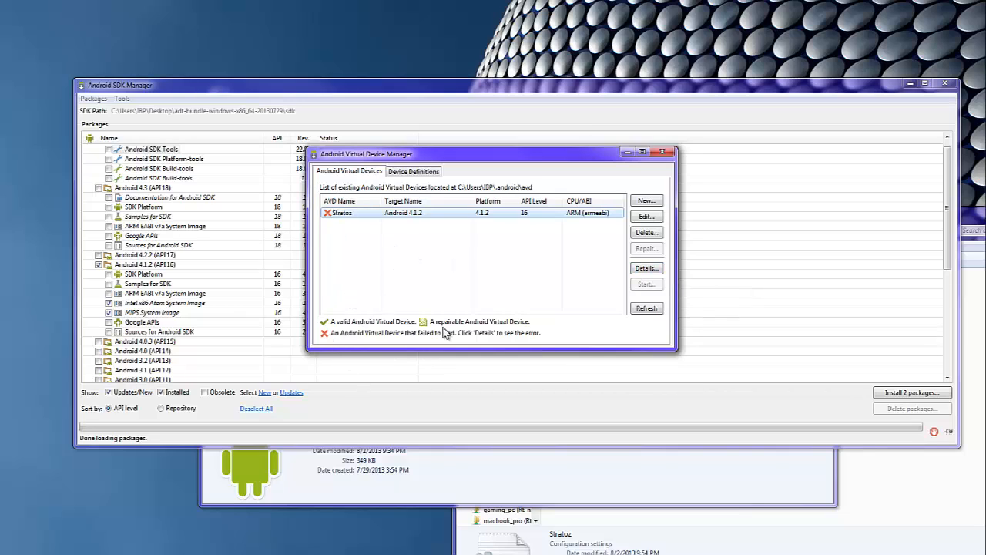
left_click(645, 268)
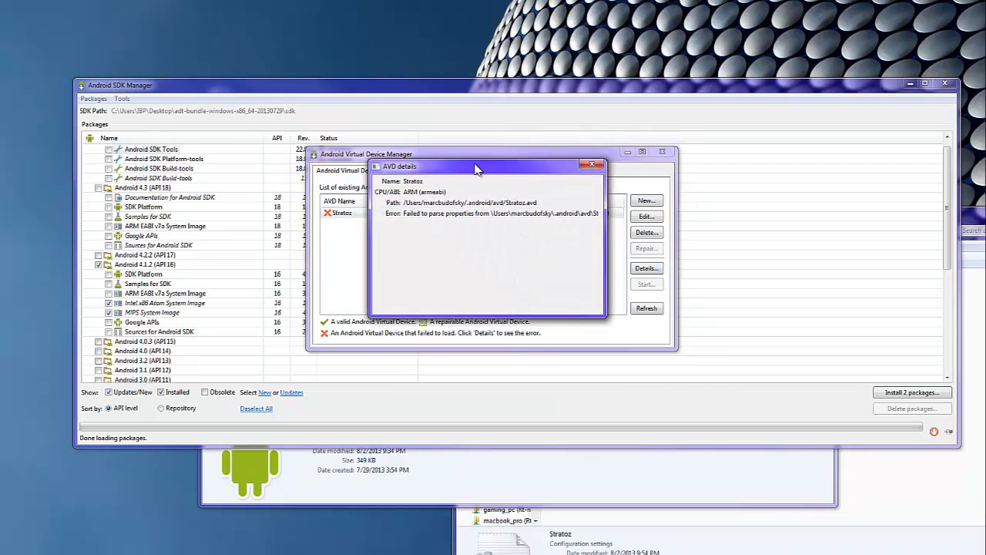
left_click_drag(478, 168, 700, 184)
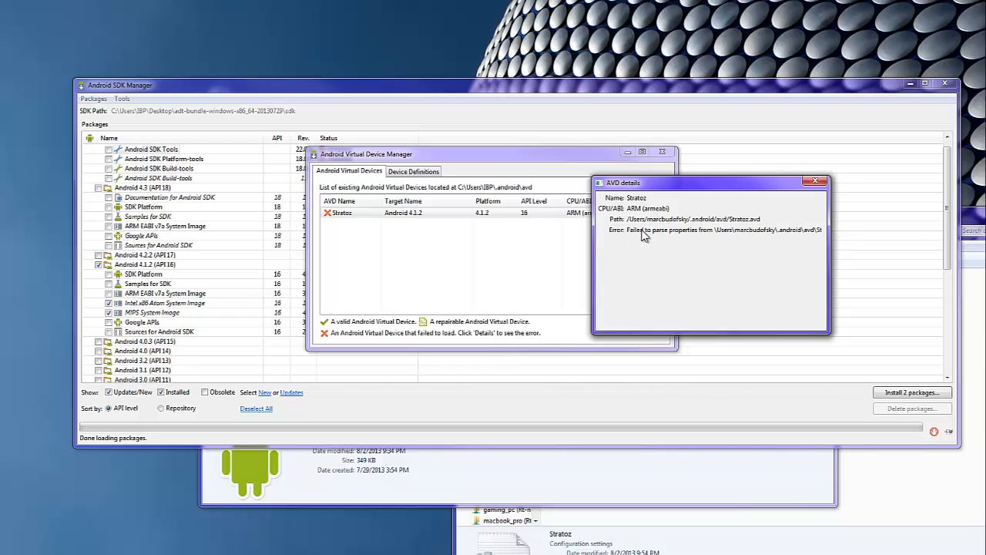
Step: Close the Stratoz details and open Stratoz.ini for editing in Notepad
left_click(815, 181)
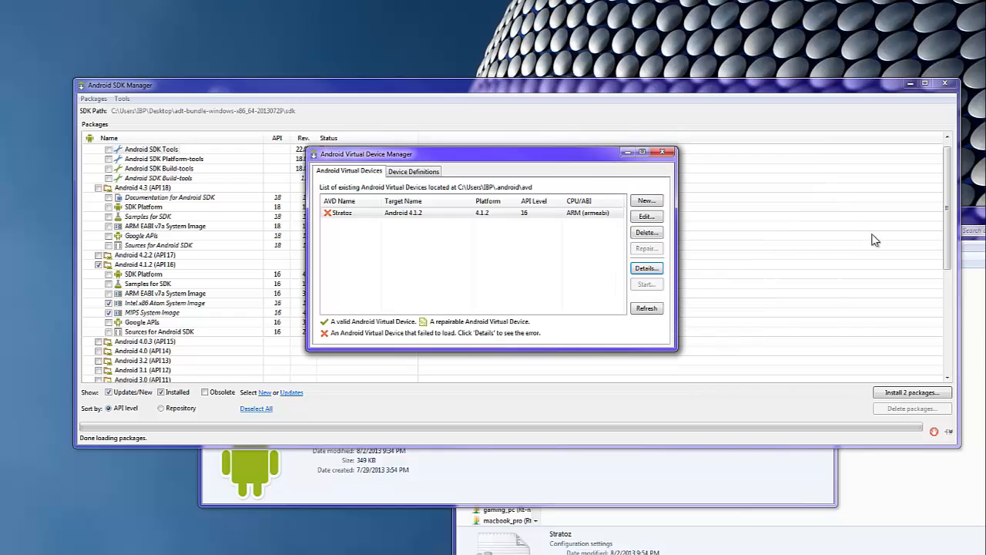
left_click(973, 225)
right_click(628, 305)
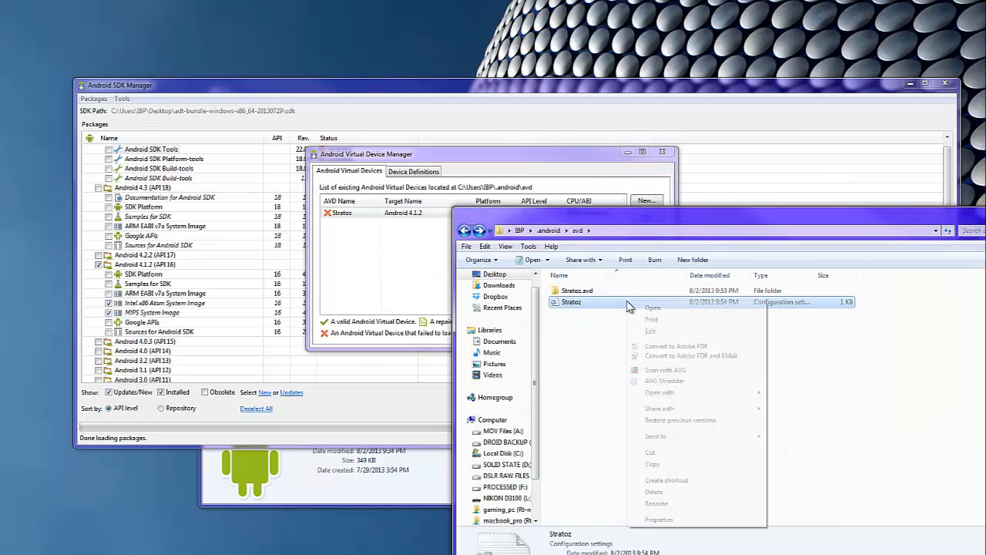
left_click(585, 333)
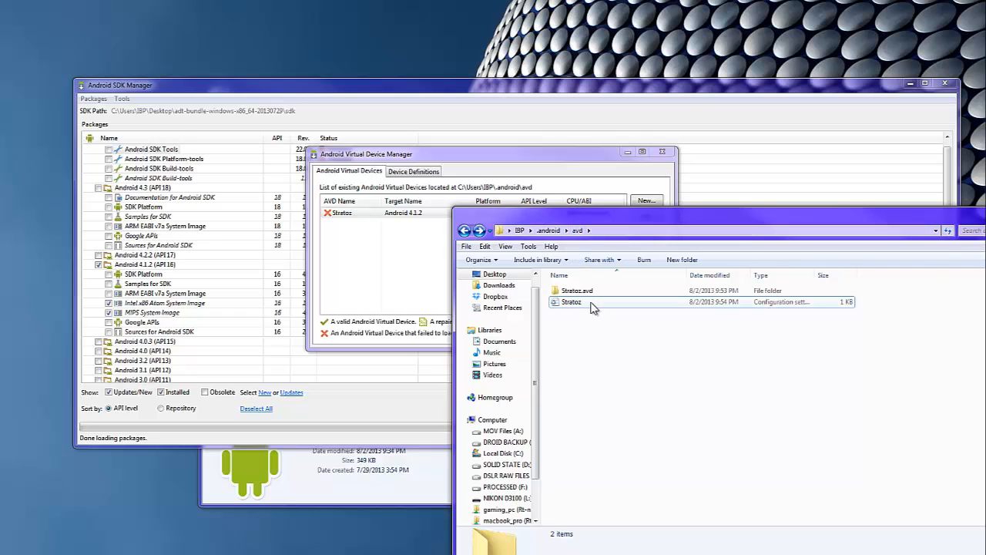
right_click(590, 301)
left_click(583, 302)
right_click(583, 302)
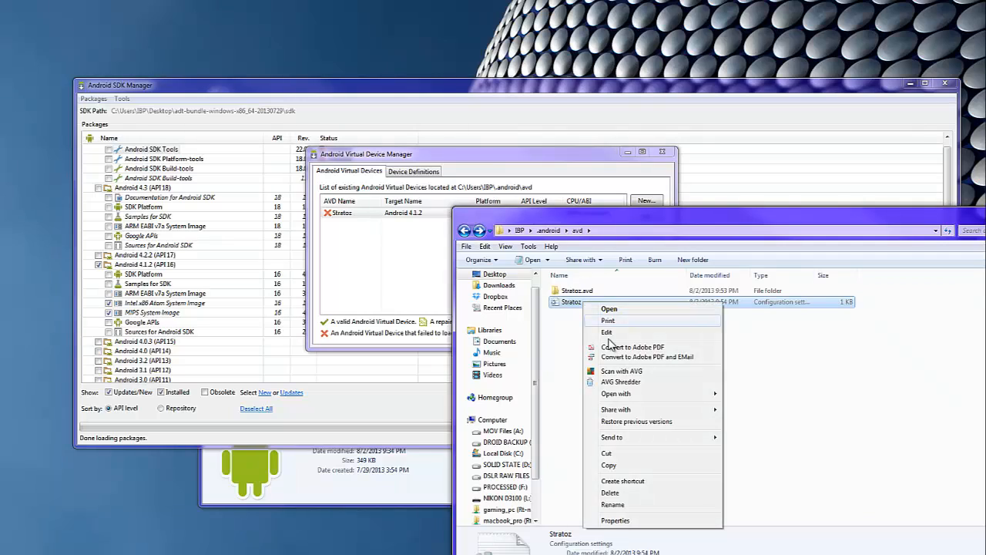
left_click(606, 332)
left_click_drag(555, 189, 556, 302)
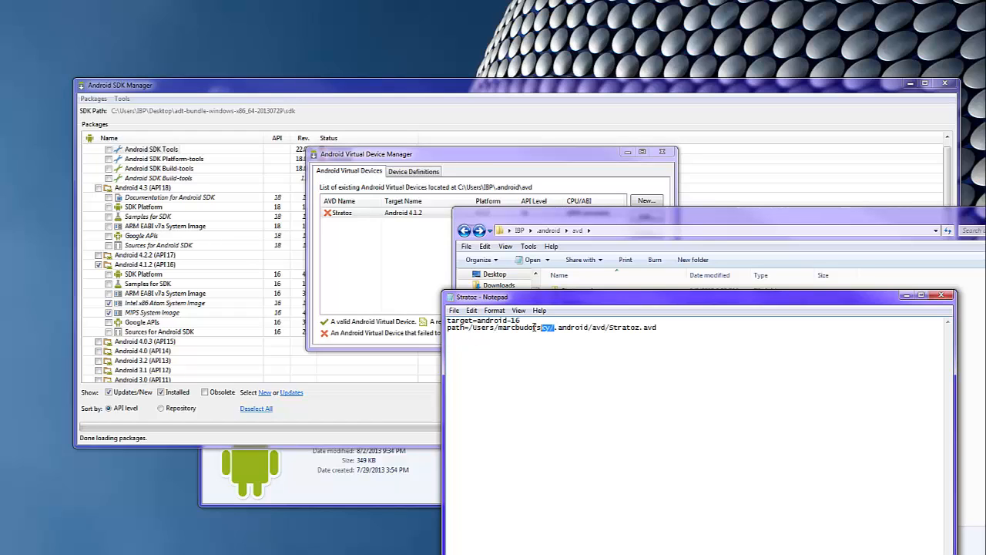
Step: Replace the old user path with C:\Users\ plus the local user name, use backslashes, and close Notepad
left_click_drag(533, 327, 476, 327)
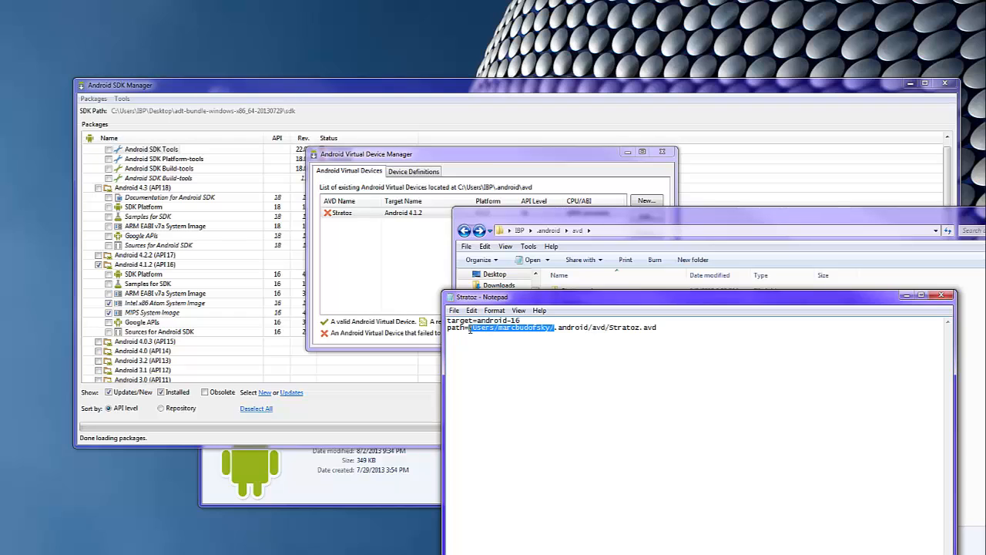
left_click(842, 256)
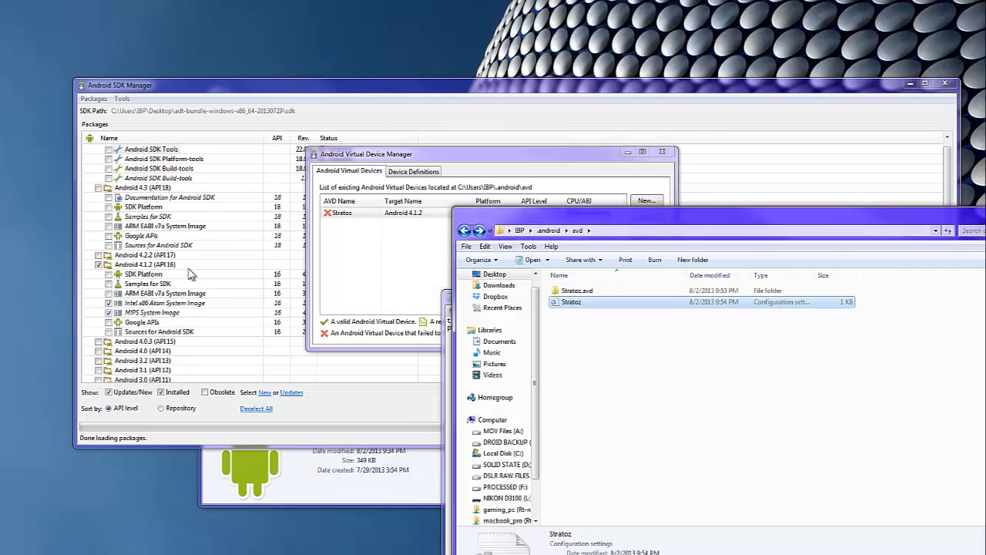
left_click(446, 299)
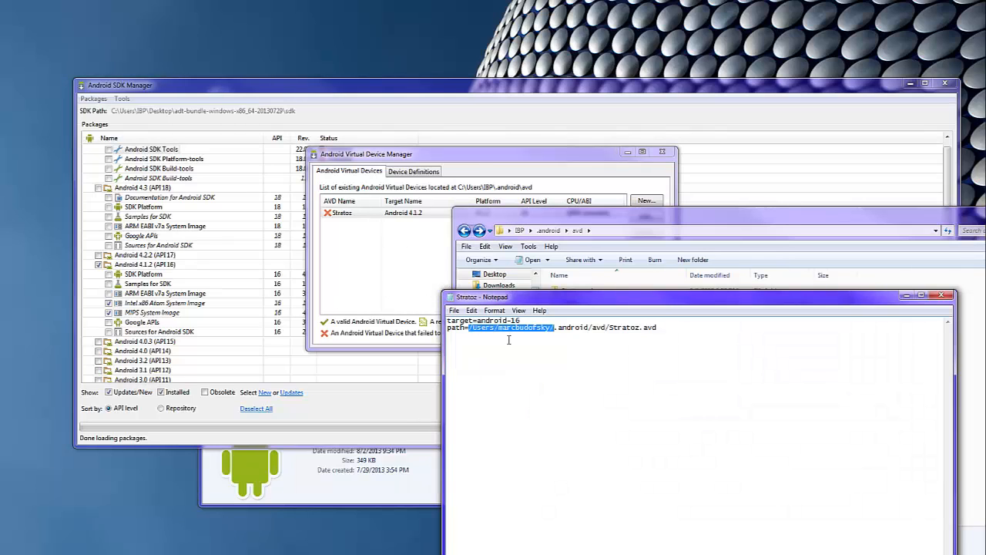
type("C")
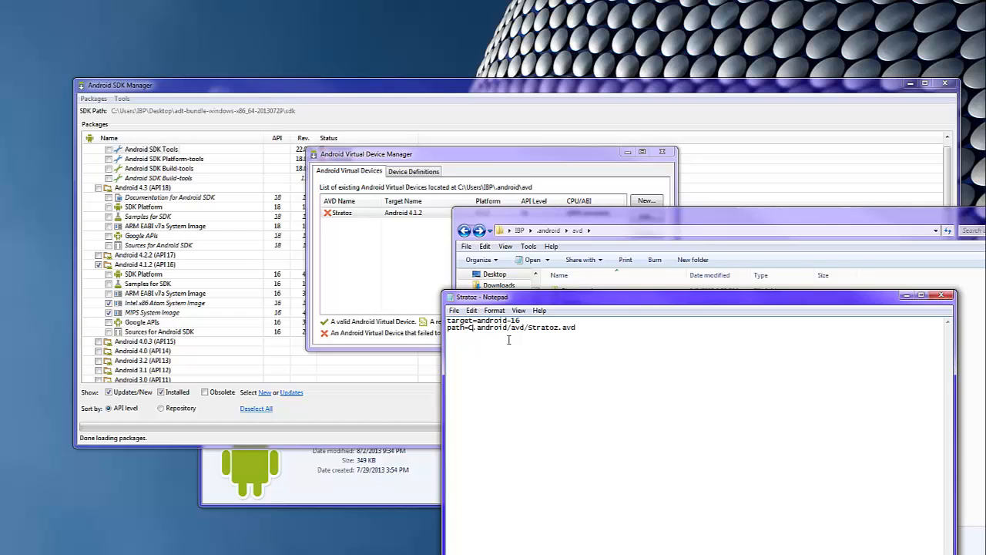
type(":\\Use")
key("BackSpace")
key("BackSpace")
key("BackSpace")
type("Users\\IBP\\")
key("Delete")
type("\\")
key("Delete")
type("\\")
left_click(943, 298)
Step: Refresh the AVD list, select the now-valid Stratoz device and launch it from Launch Options
left_click(616, 176)
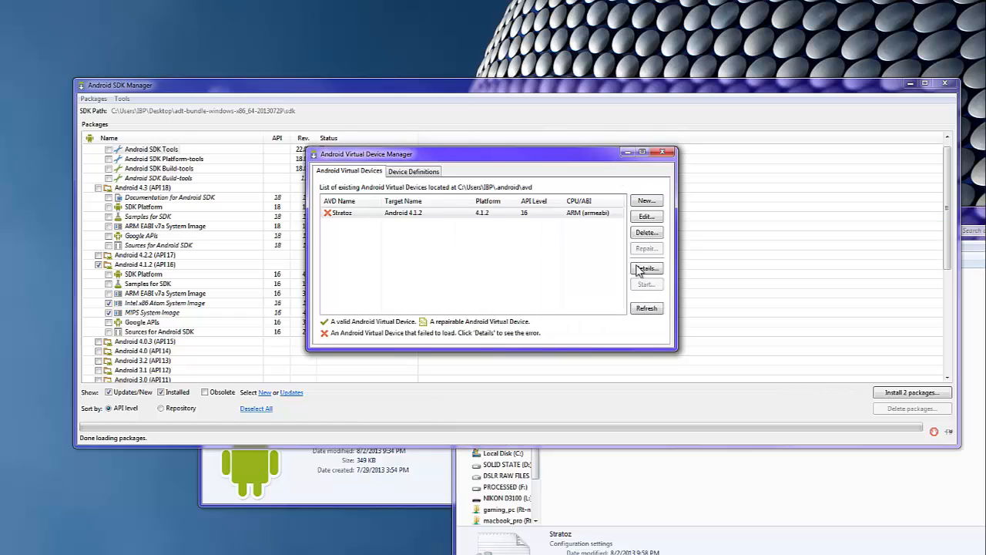
left_click(642, 309)
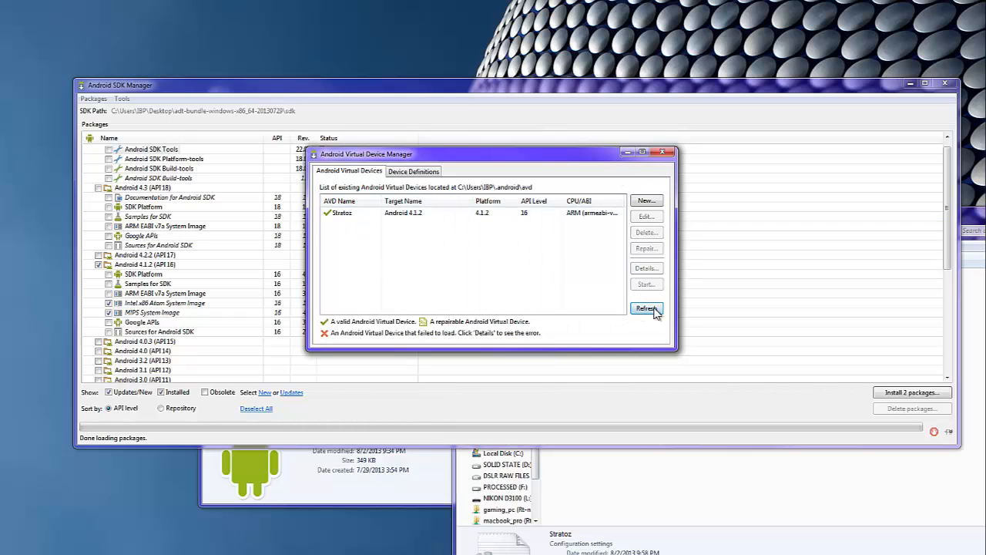
left_click(404, 213)
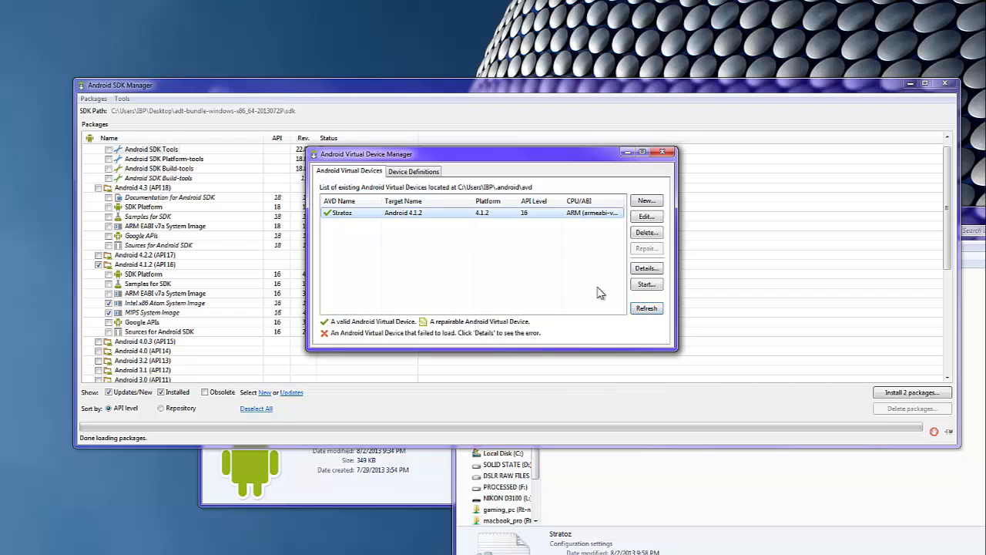
left_click(658, 286)
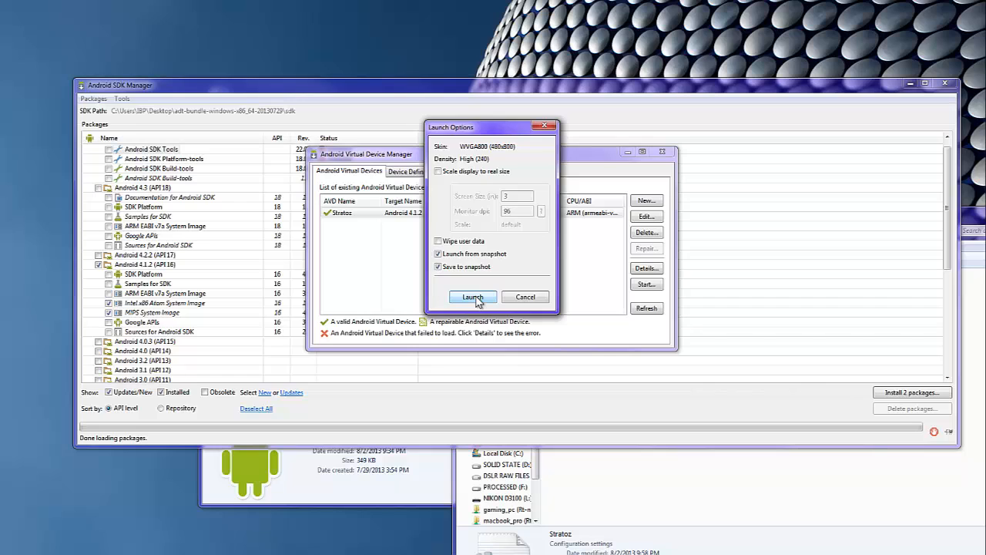
left_click(473, 297)
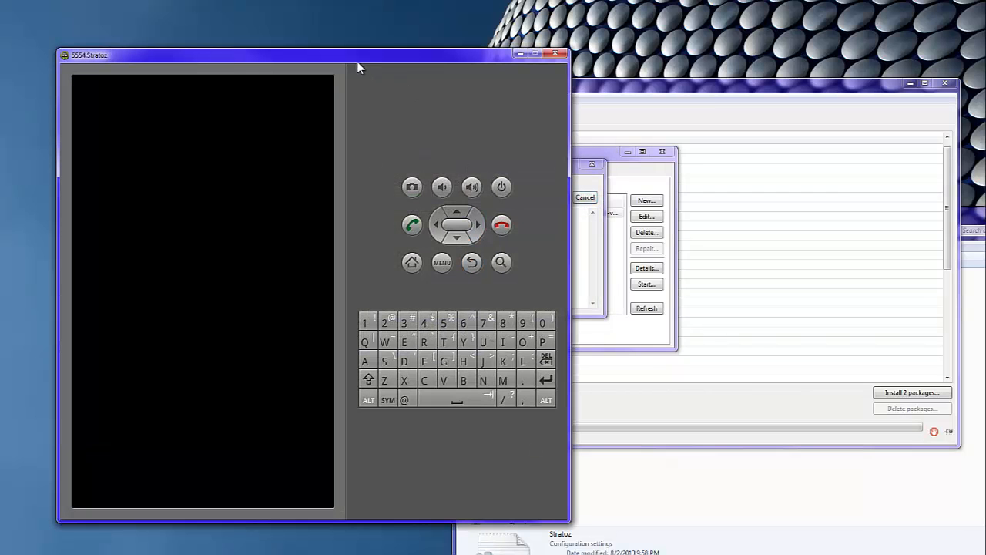
Step: Reposition the 5554:Stratoz emulator window, minimize the AVD Manager, and wait for the lock screen
left_click_drag(362, 48, 767, 40)
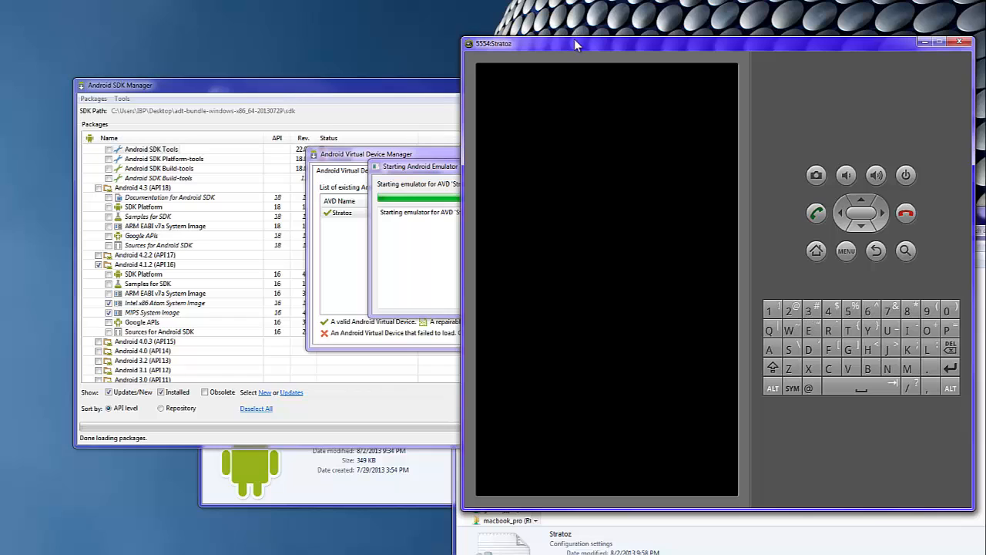
left_click_drag(574, 44, 529, 31)
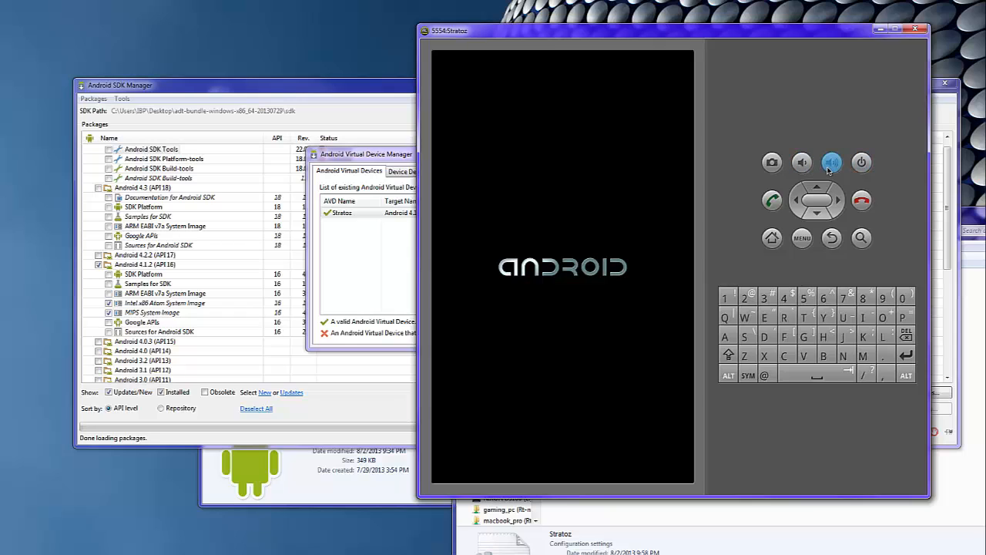
left_click(411, 179)
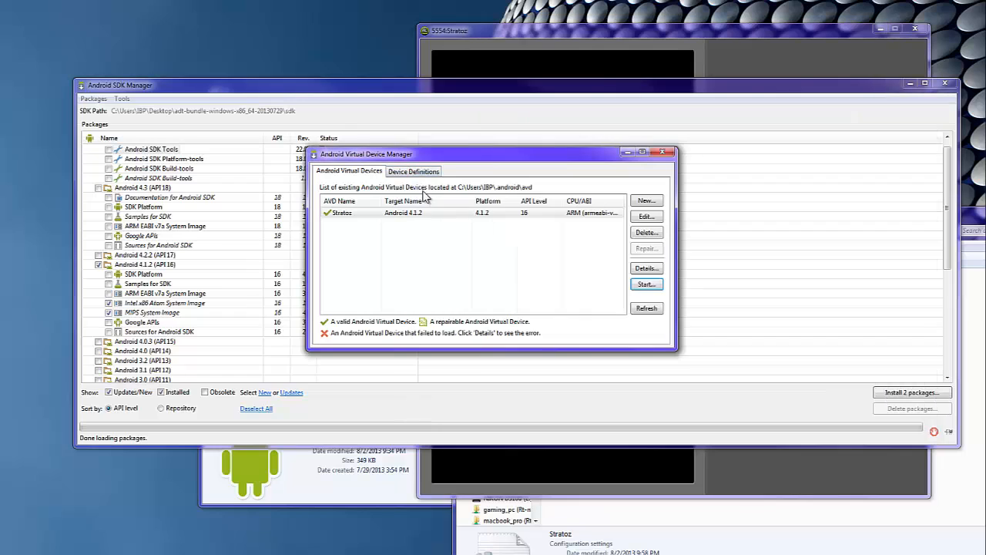
left_click(628, 154)
left_click(407, 93)
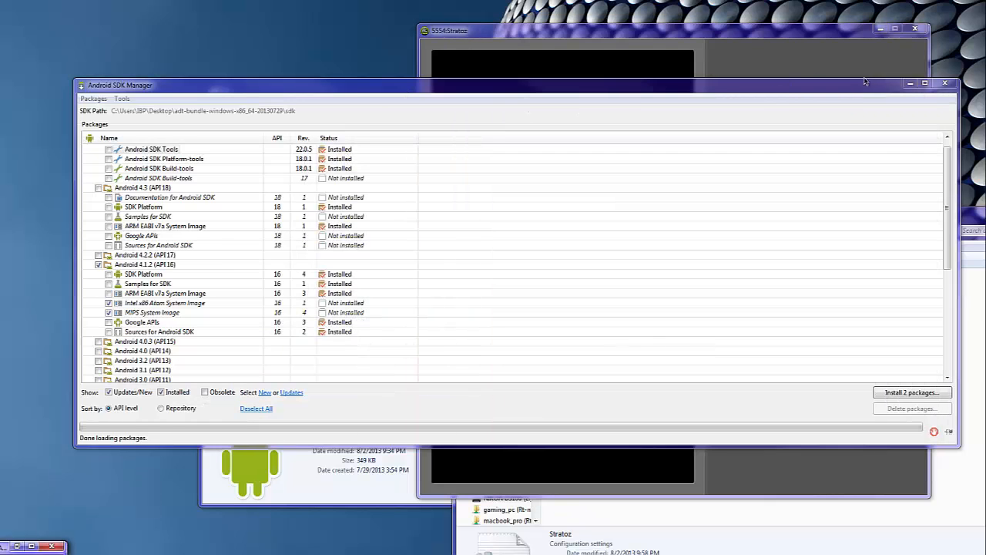
left_click(745, 62)
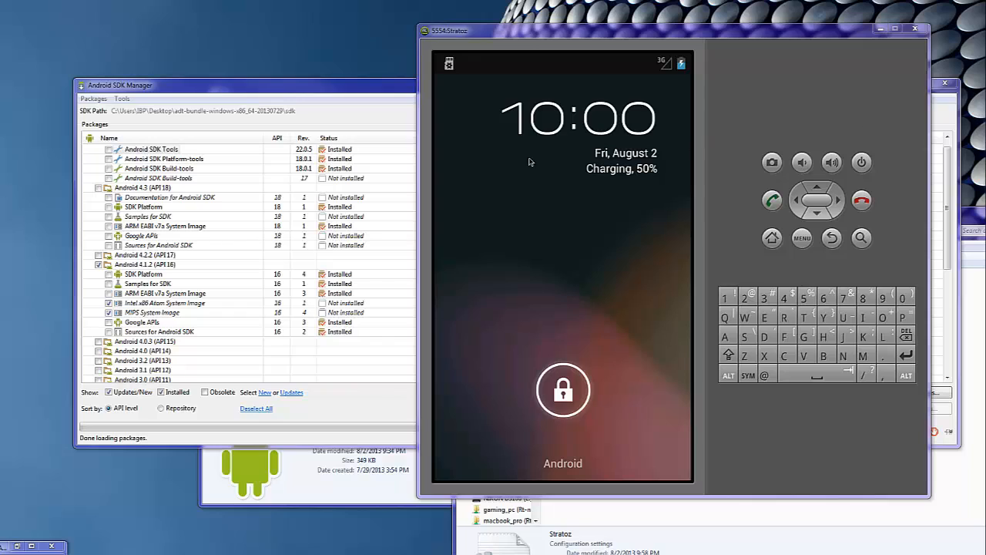
Step: Unlock the Stratoz screen and swipe through the home pages back to the clock page
left_click(552, 168)
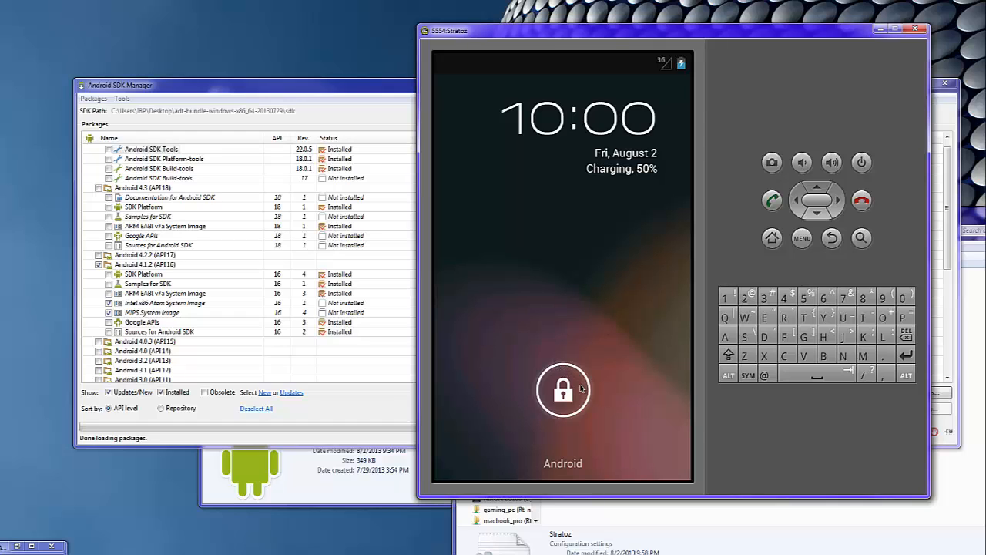
left_click_drag(563, 393, 678, 398)
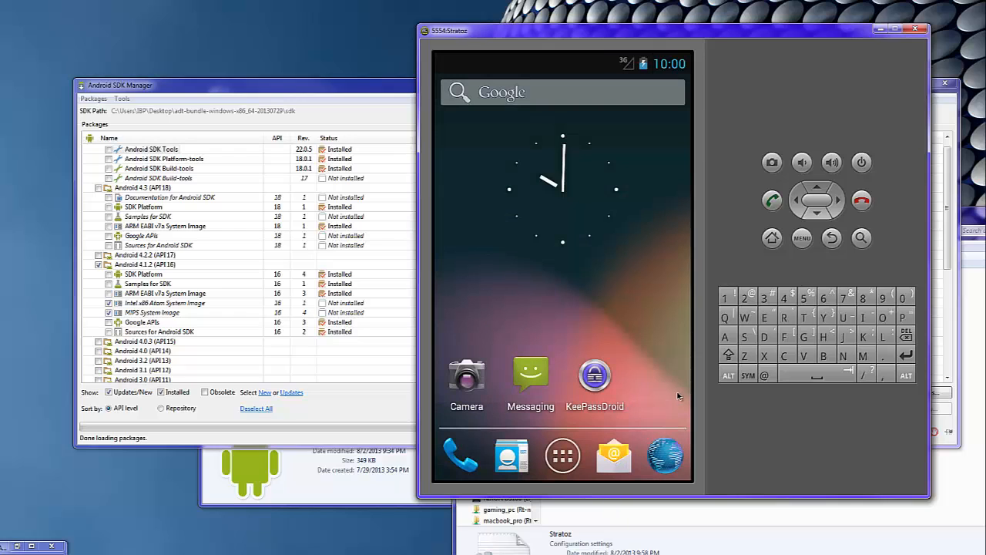
left_click_drag(529, 338, 477, 343)
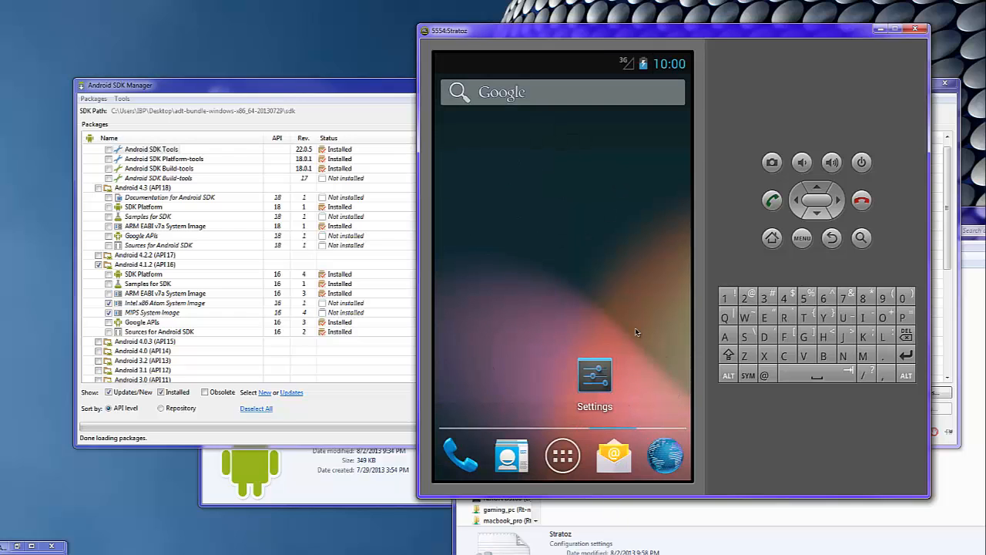
left_click_drag(636, 331, 703, 352)
left_click_drag(601, 368, 755, 372)
Step: Browse the app drawer pages, return home, and pull down the notification shade
left_click(571, 465)
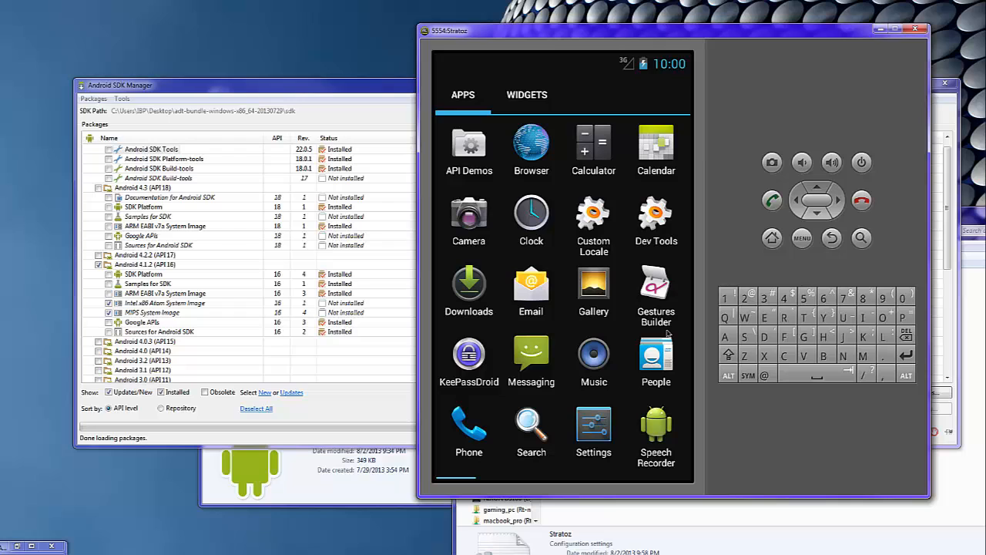
left_click_drag(668, 348, 578, 341)
left_click(832, 240)
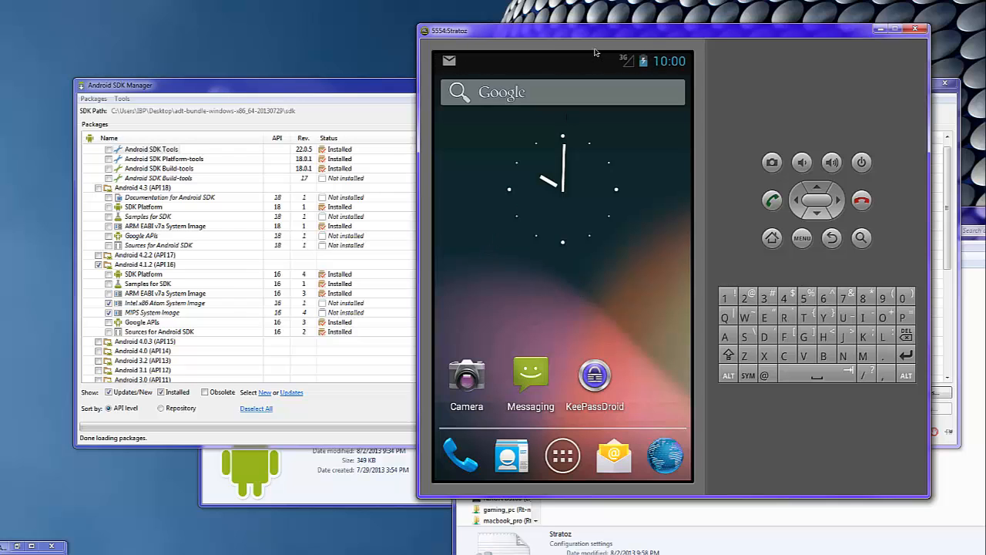
left_click_drag(640, 33, 482, 29)
left_click_drag(397, 57, 444, 222)
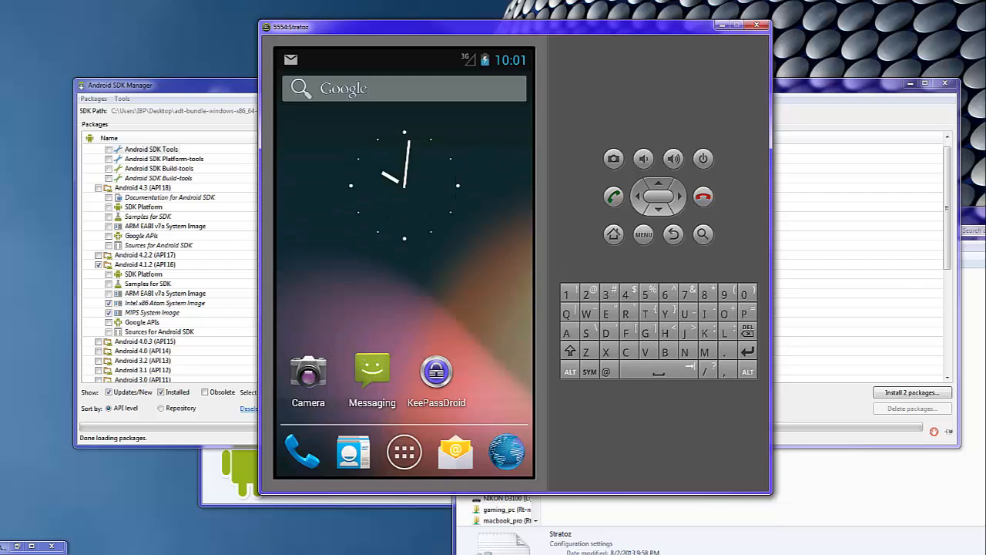
left_click(693, 544)
left_click(438, 61)
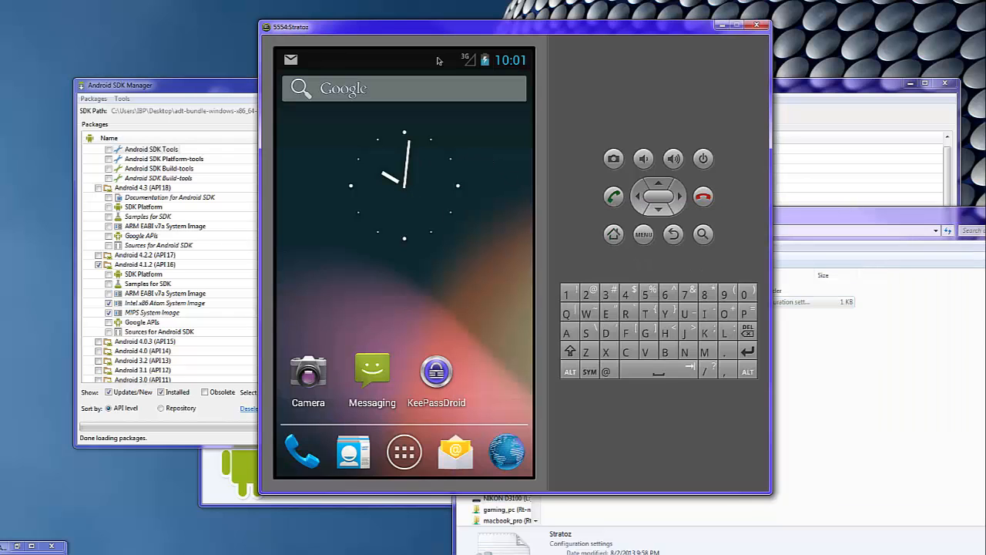